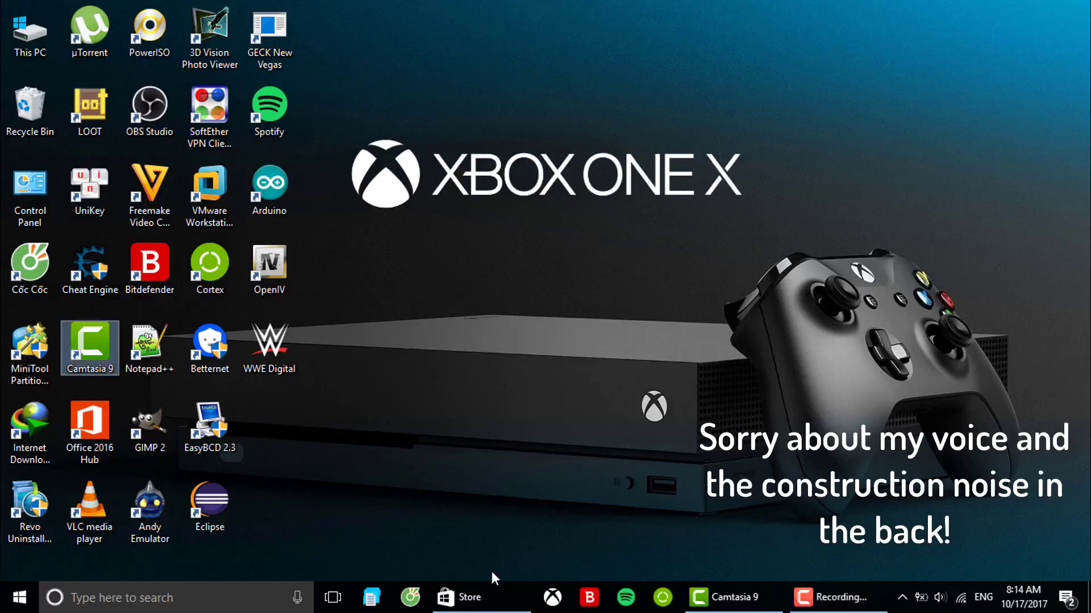
Step: Bring up the Store error window and shift it across the desktop
{"action": "left_click", "coordinate": [466, 597]}
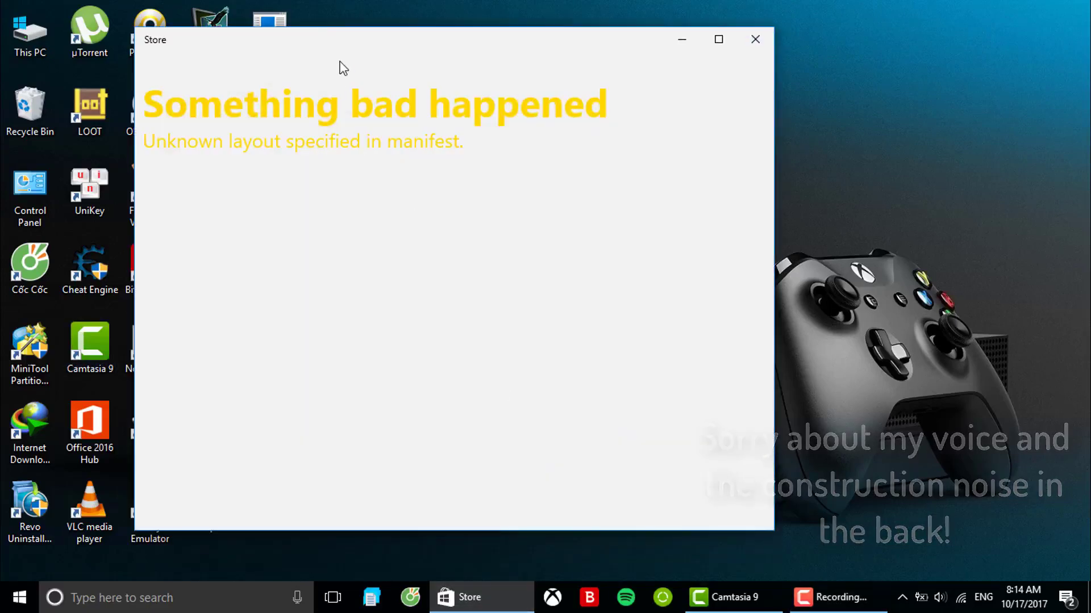
{"action": "left_click_drag", "start_coordinate": [367, 49], "coordinate": [622, 60]}
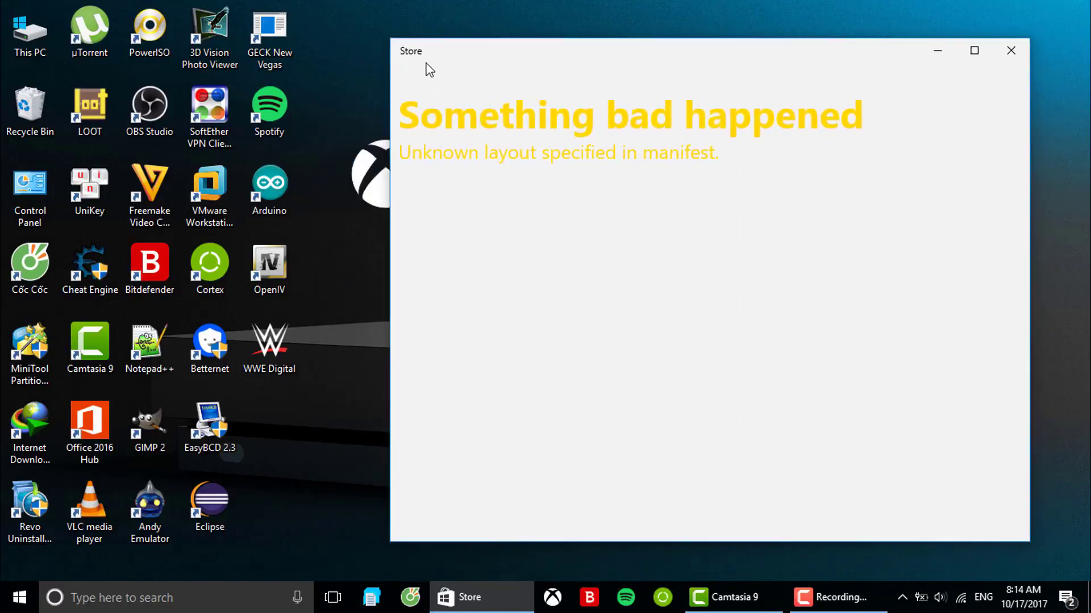
{"action": "left_click_drag", "start_coordinate": [430, 53], "coordinate": [343, 68]}
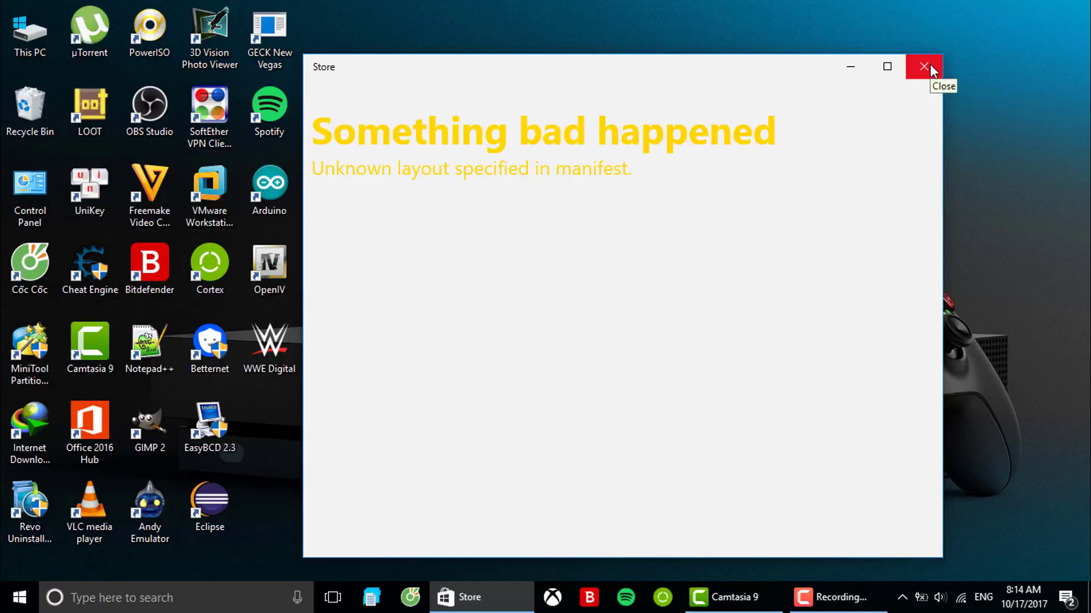
Step: Minimize the broken Store window and start a Windows search
{"action": "left_click", "coordinate": [849, 67]}
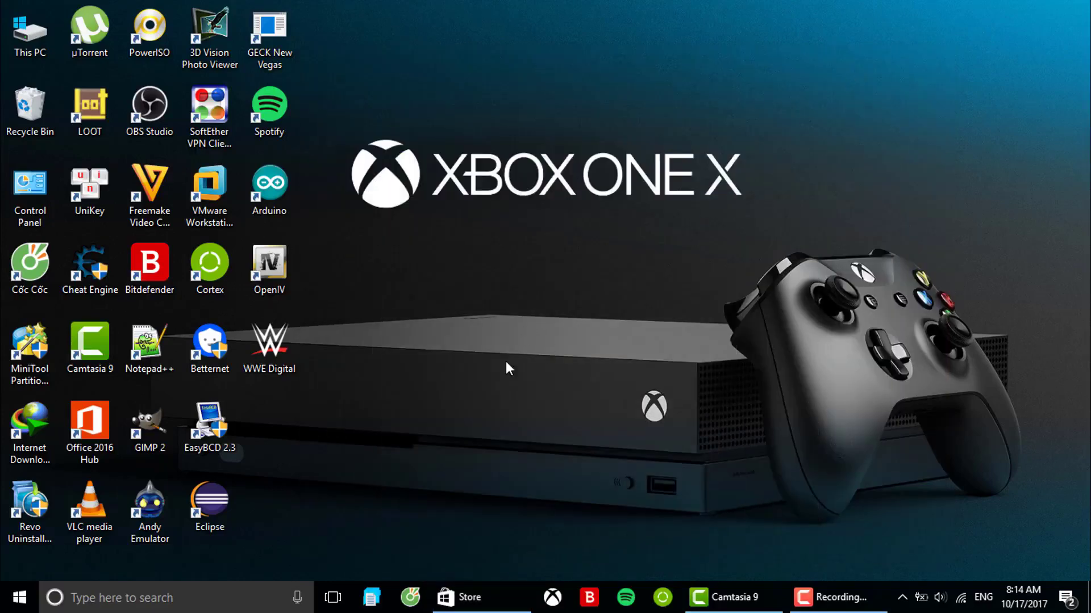
{"action": "key", "text": "super"}
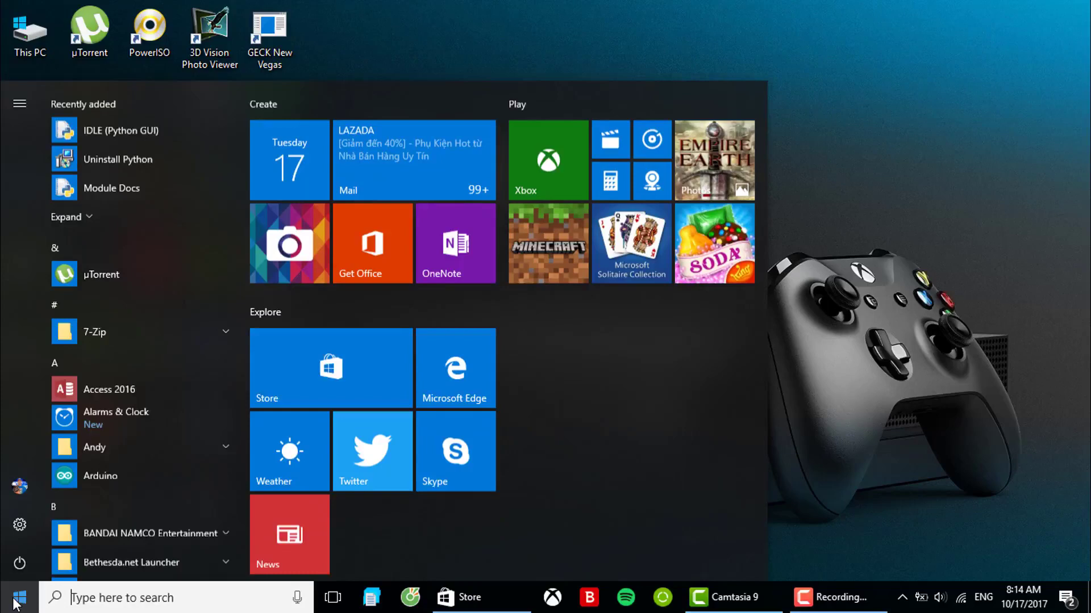
{"action": "left_click", "coordinate": [113, 607]}
Step: Launch the Settings app from a 'settings' search and look up 'apps' in it
{"action": "type", "text": "settins"}
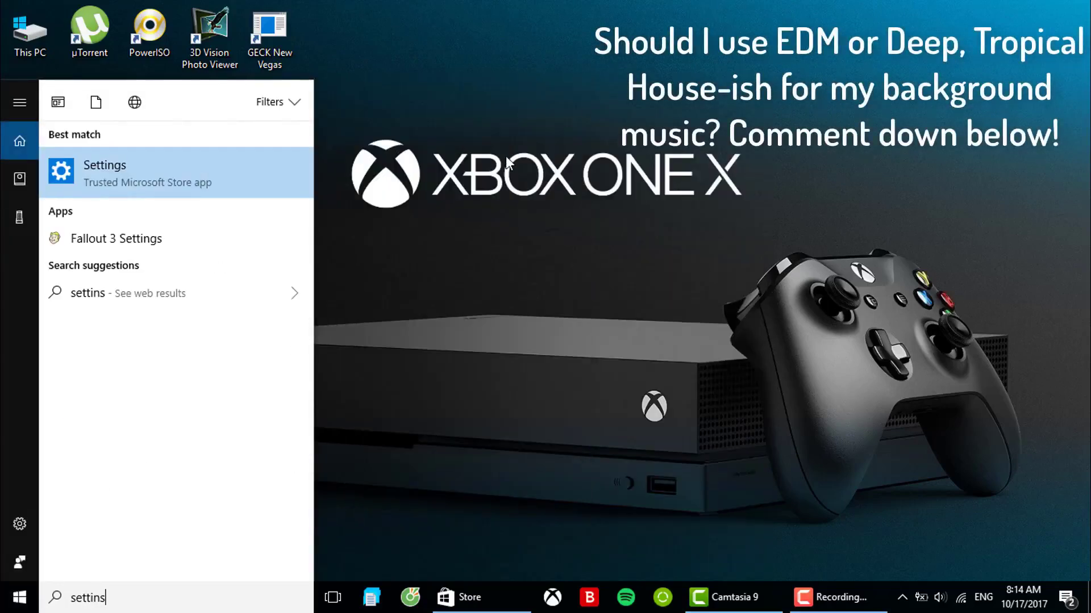
{"action": "key", "text": "BackSpace"}
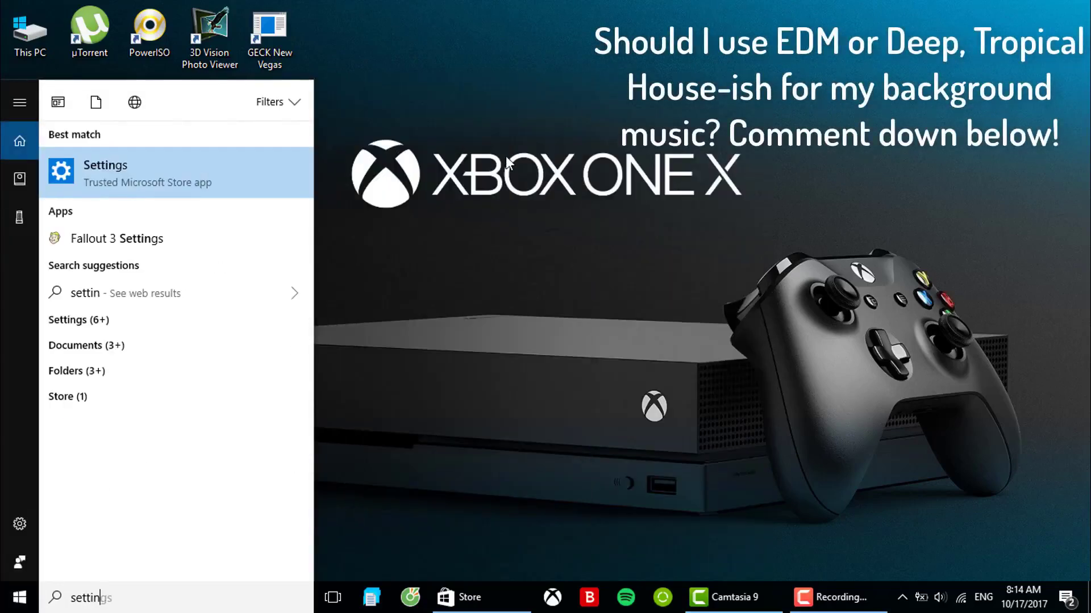
{"action": "type", "text": "ga"}
{"action": "key", "text": "BackSpace"}
{"action": "type", "text": "s"}
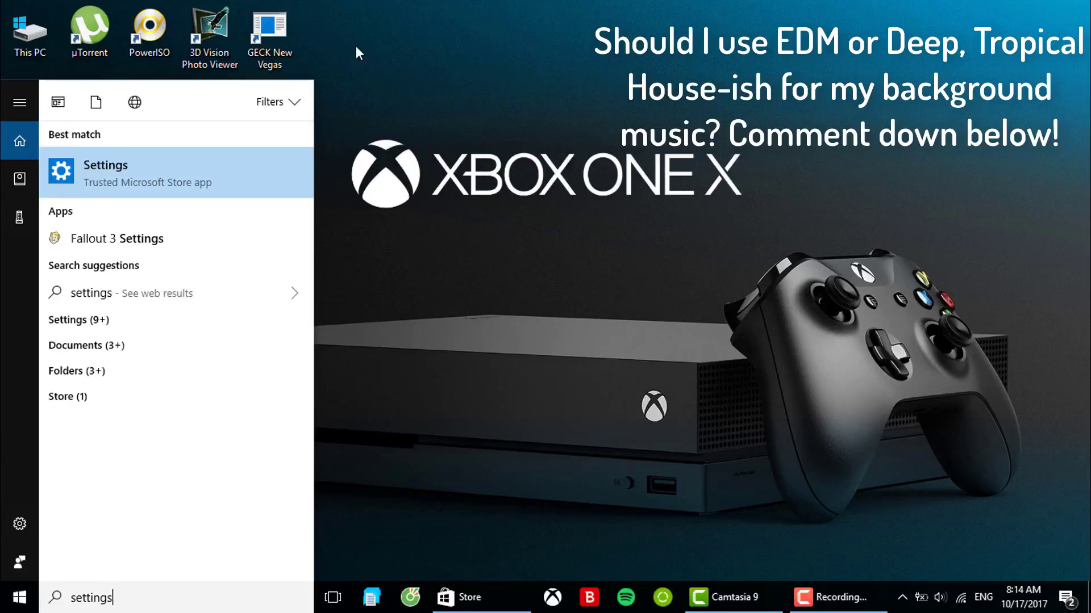
{"action": "left_click", "coordinate": [91, 169]}
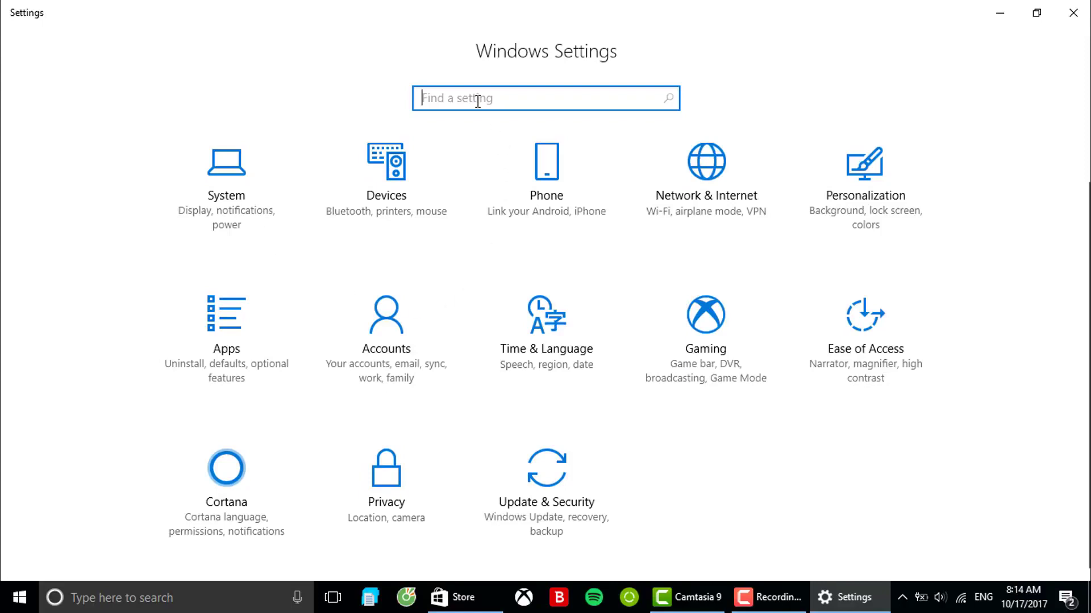
{"action": "type", "text": "apps"}
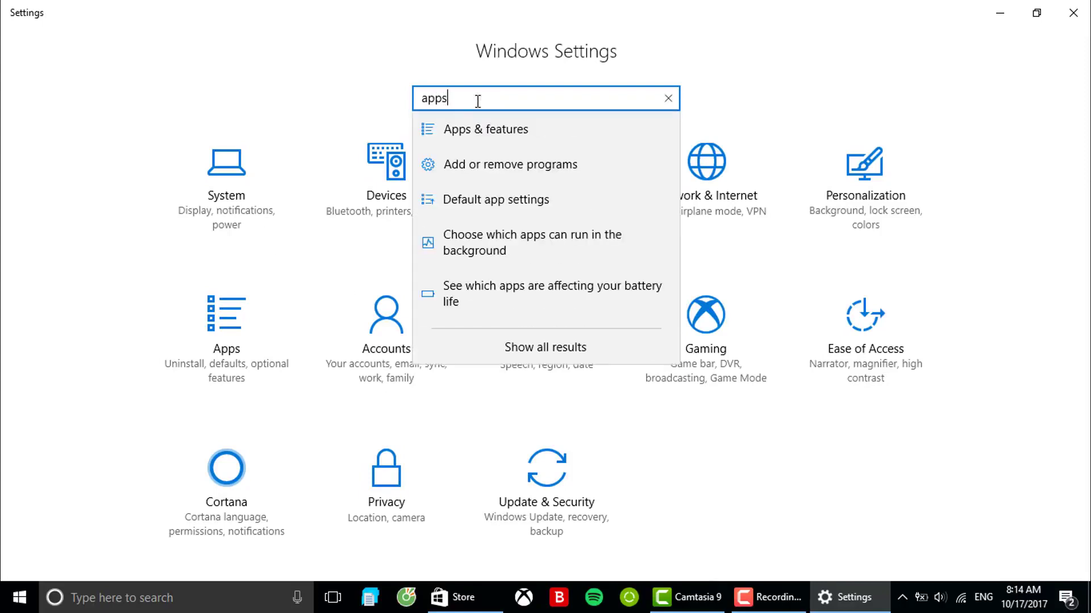
Step: Open Apps & features, scroll through the installed apps, and expand the Store entry
{"action": "left_click", "coordinate": [462, 141]}
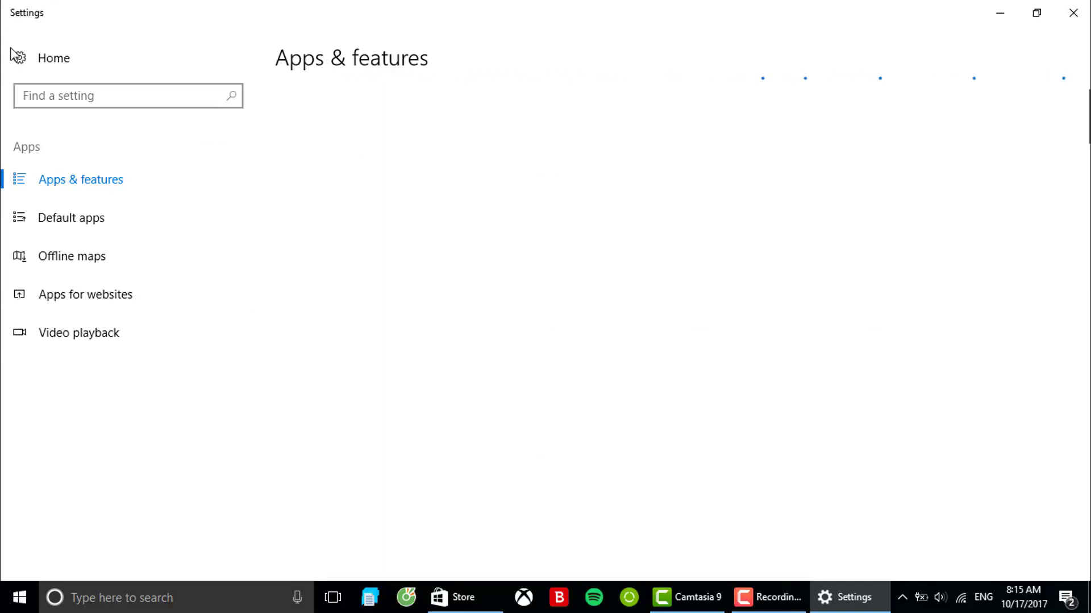
{"action": "scroll", "coordinate": [524, 301], "scroll_direction": "down", "scroll_amount": 20}
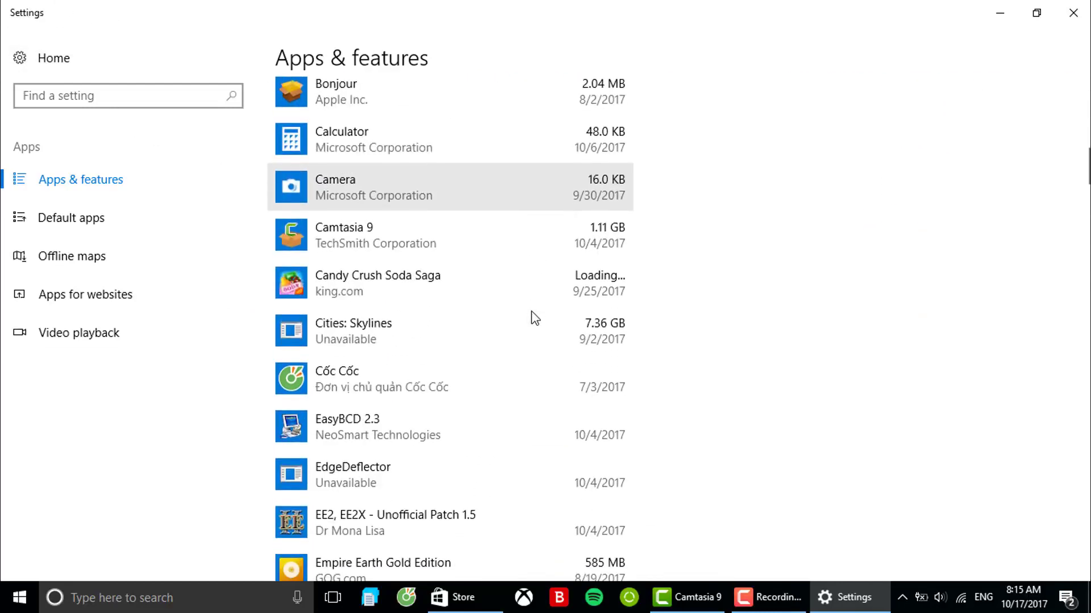
{"action": "scroll", "coordinate": [585, 432], "scroll_direction": "down", "scroll_amount": 15}
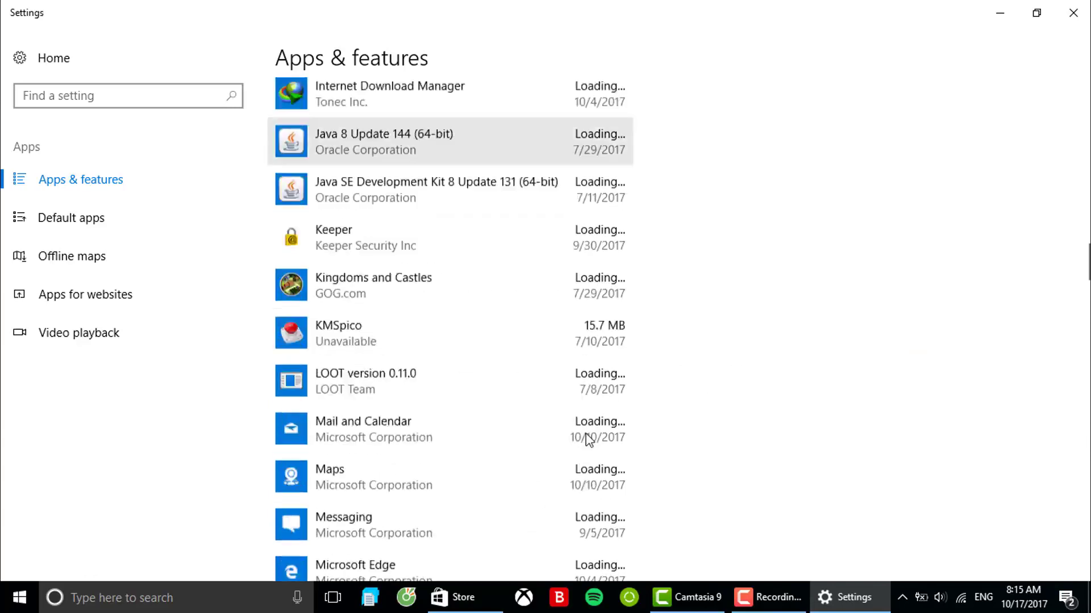
{"action": "scroll", "coordinate": [585, 426], "scroll_direction": "down", "scroll_amount": 15}
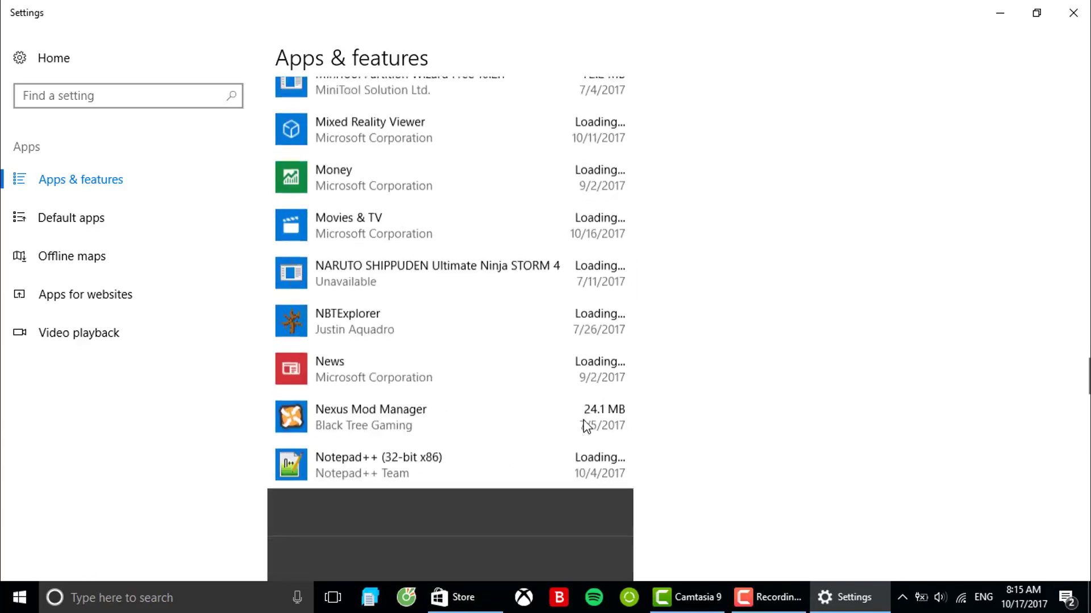
{"action": "scroll", "coordinate": [571, 395], "scroll_direction": "down", "scroll_amount": 10}
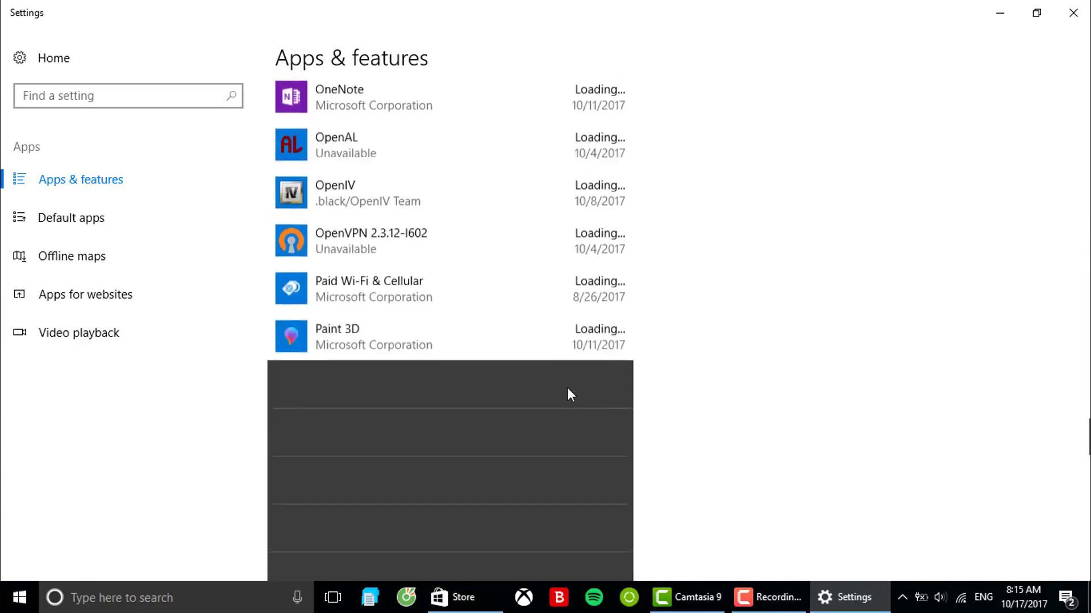
{"action": "scroll", "coordinate": [571, 395], "scroll_direction": "down", "scroll_amount": 2}
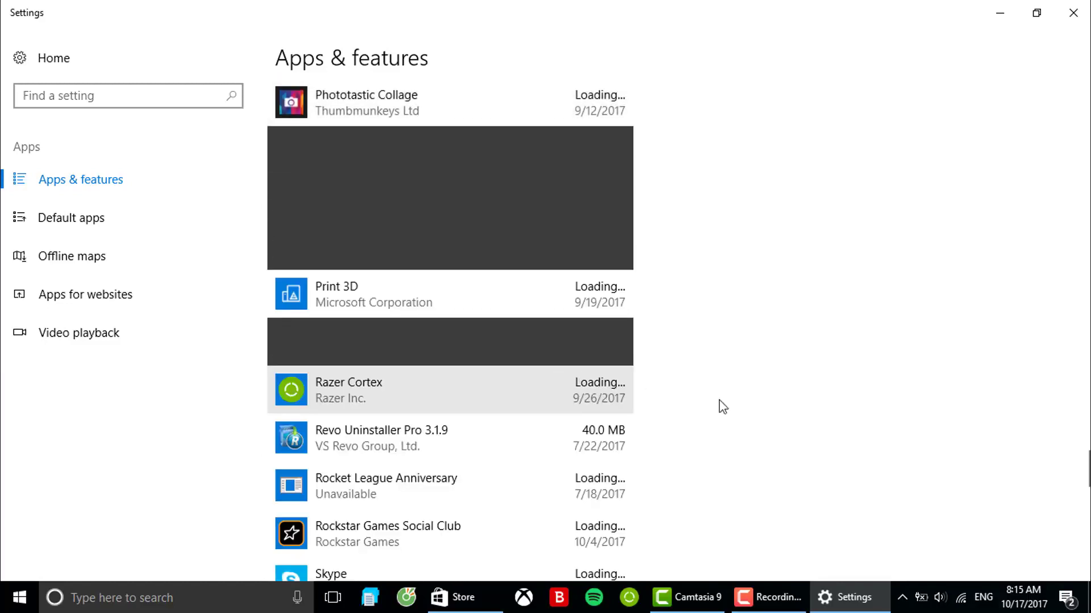
{"action": "scroll", "coordinate": [502, 368], "scroll_direction": "down", "scroll_amount": 8}
{"action": "scroll", "coordinate": [501, 368], "scroll_direction": "down", "scroll_amount": 10}
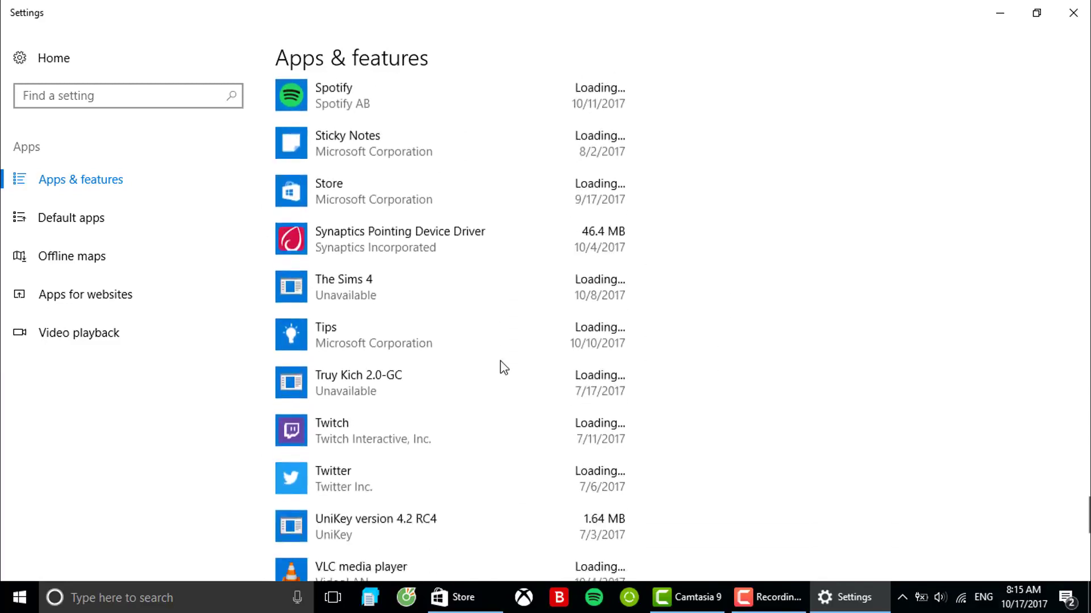
{"action": "scroll", "coordinate": [502, 368], "scroll_direction": "up", "scroll_amount": 10}
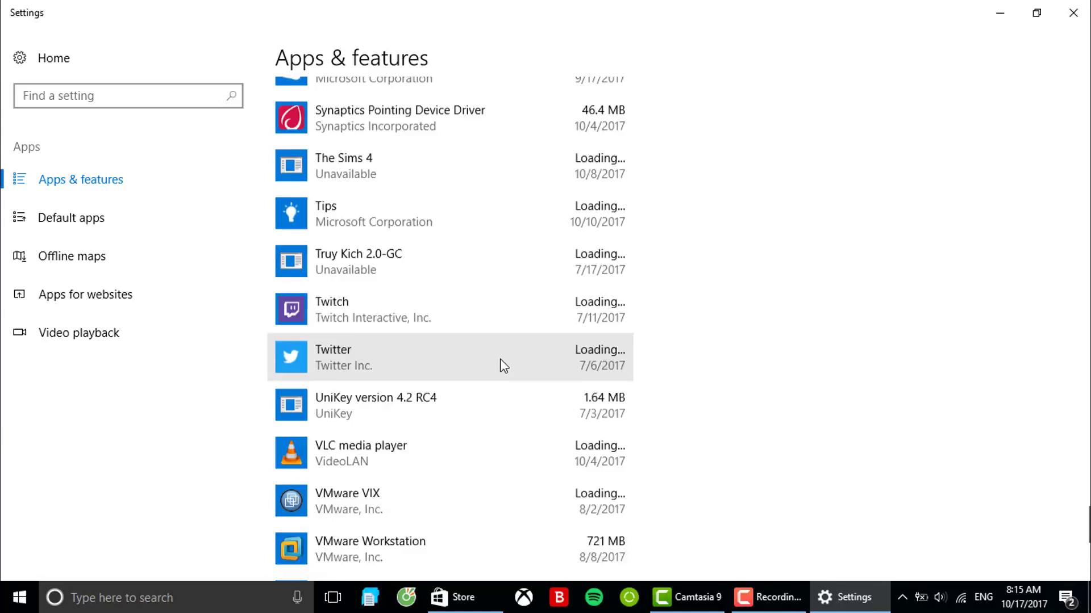
{"action": "left_click", "coordinate": [348, 251]}
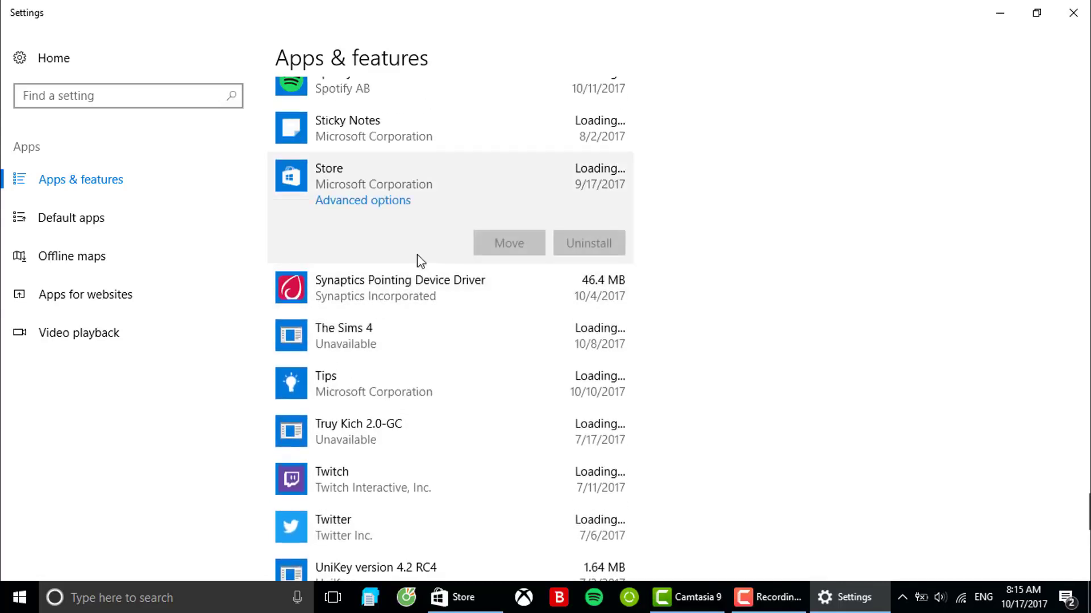
Step: Reset the Store app from its Advanced options and confirm, shrinking its data to 8.00 KB
{"action": "left_click", "coordinate": [377, 202]}
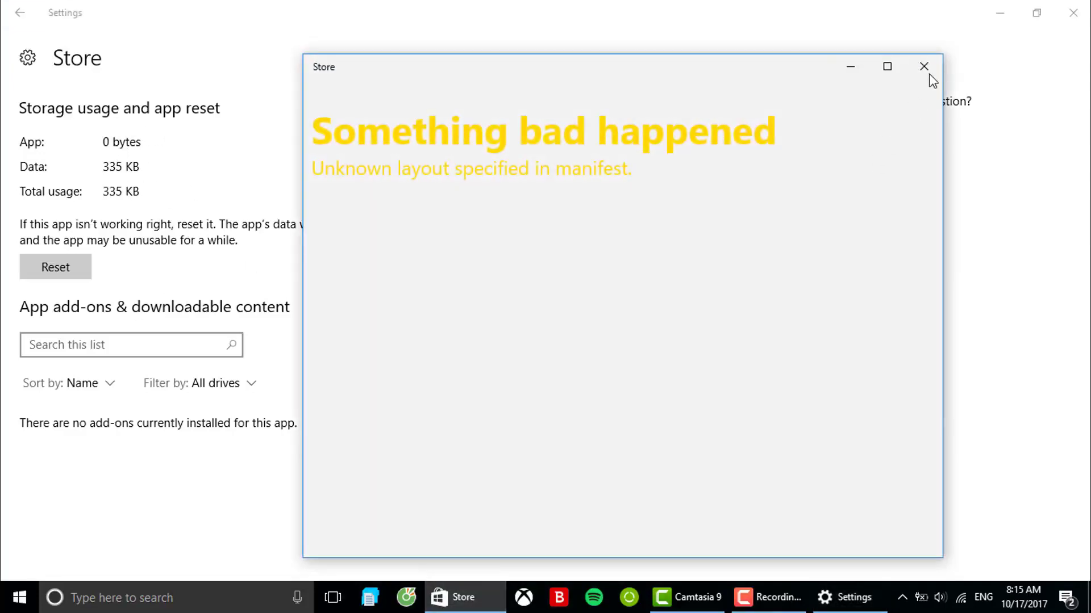
{"action": "left_click", "coordinate": [927, 72]}
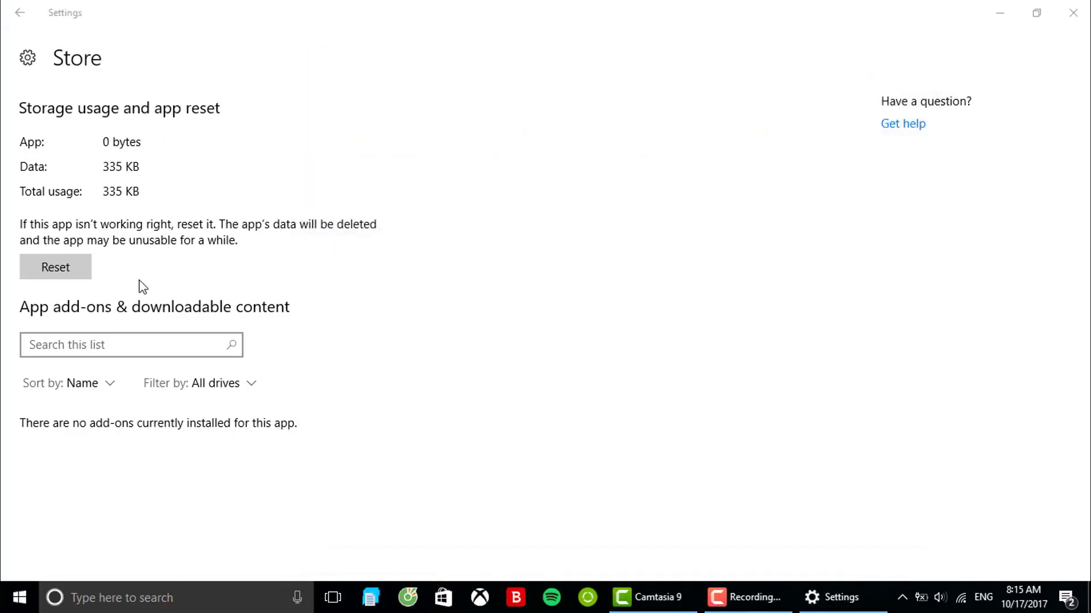
{"action": "left_click", "coordinate": [72, 265]}
{"action": "left_click", "coordinate": [199, 229]}
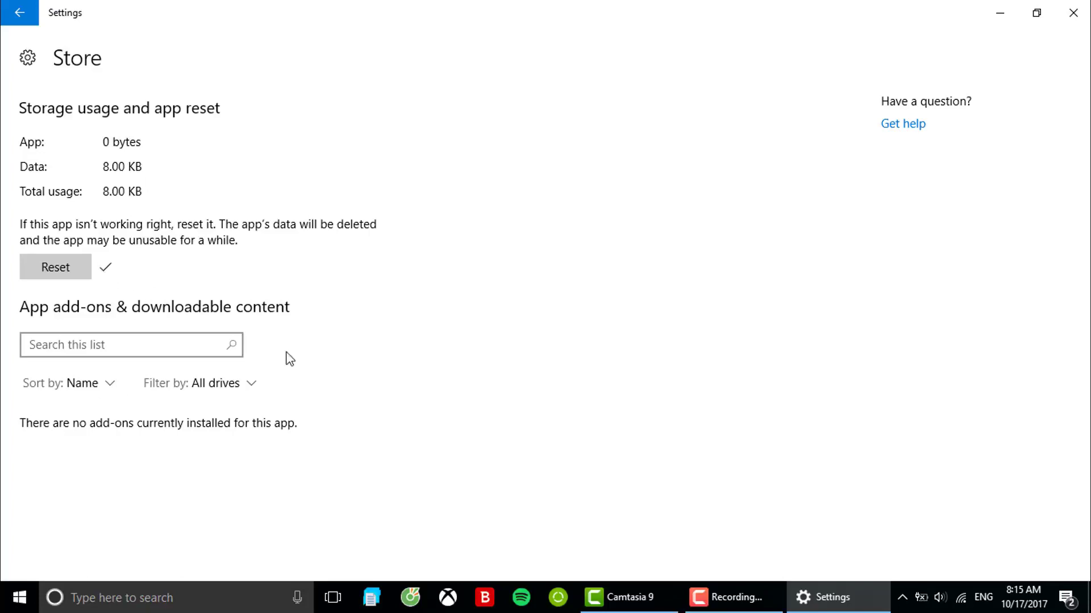
Step: Close Settings, relaunch the Store via a 'store' search, and close it after the same error
{"action": "left_click", "coordinate": [1073, 12]}
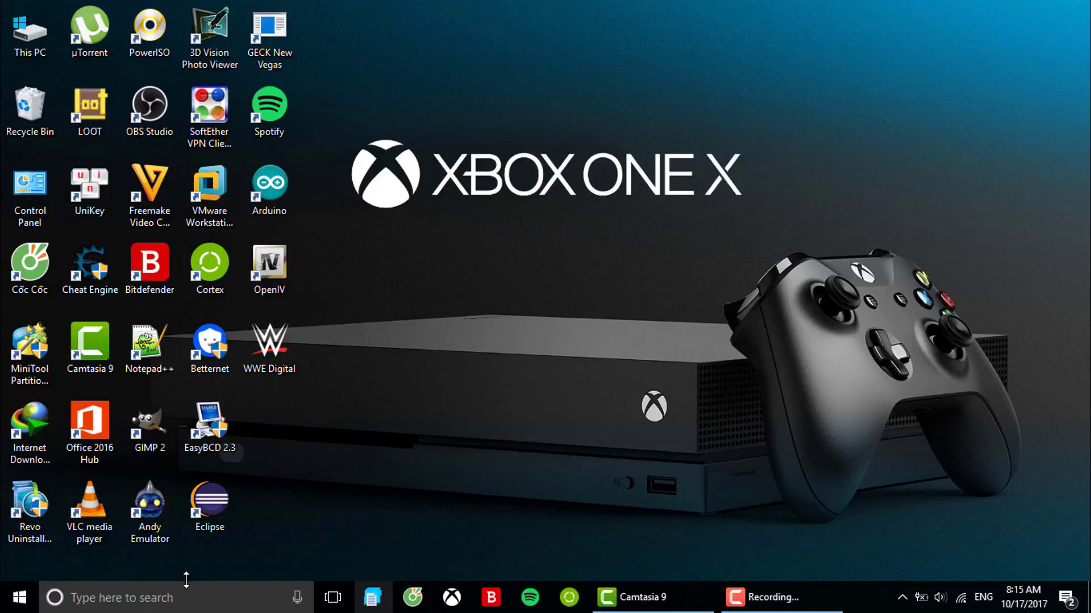
{"action": "left_click", "coordinate": [118, 607]}
{"action": "type", "text": "store"}
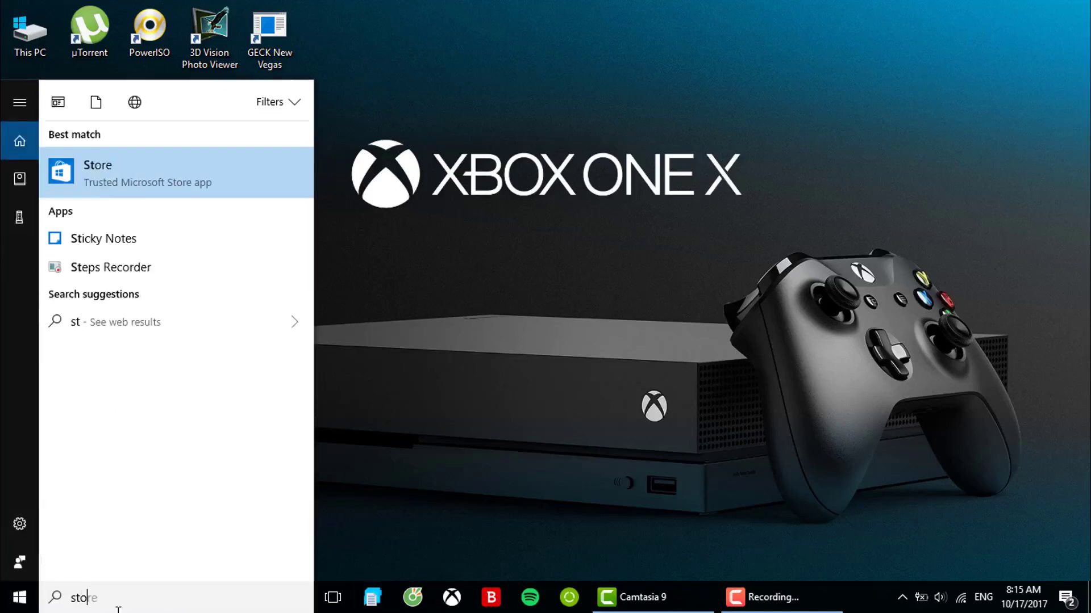
{"action": "left_click", "coordinate": [158, 178]}
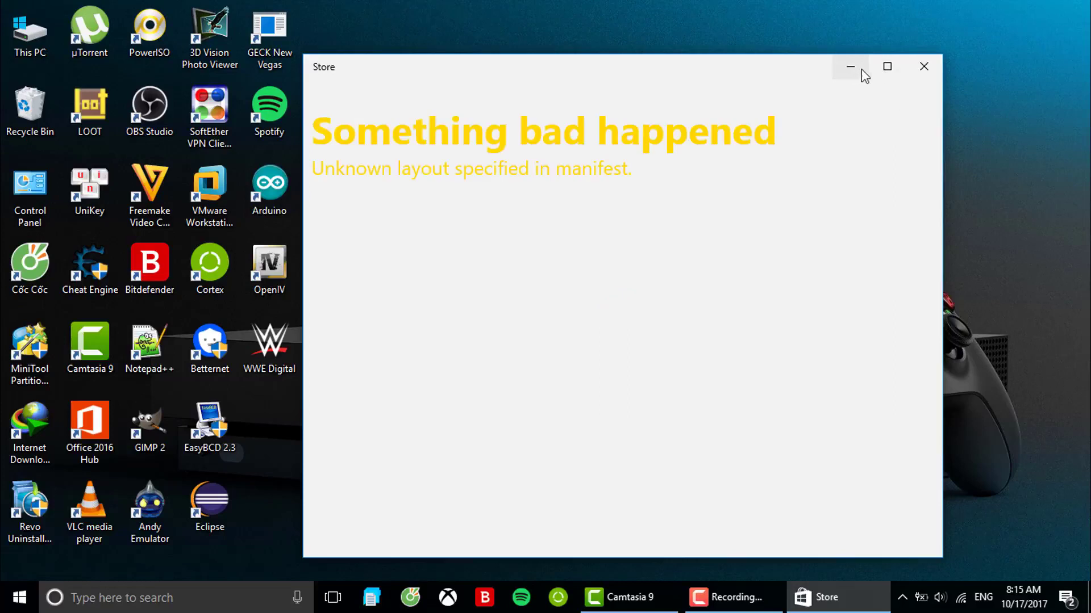
{"action": "left_click_drag", "start_coordinate": [461, 73], "coordinate": [534, 30]}
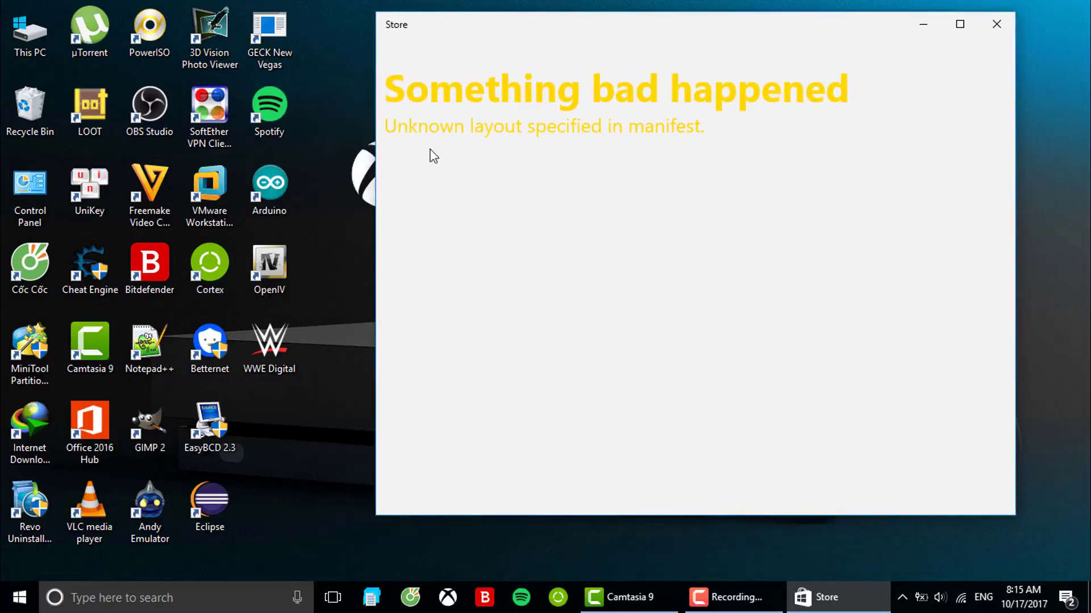
{"action": "left_click", "coordinate": [997, 24]}
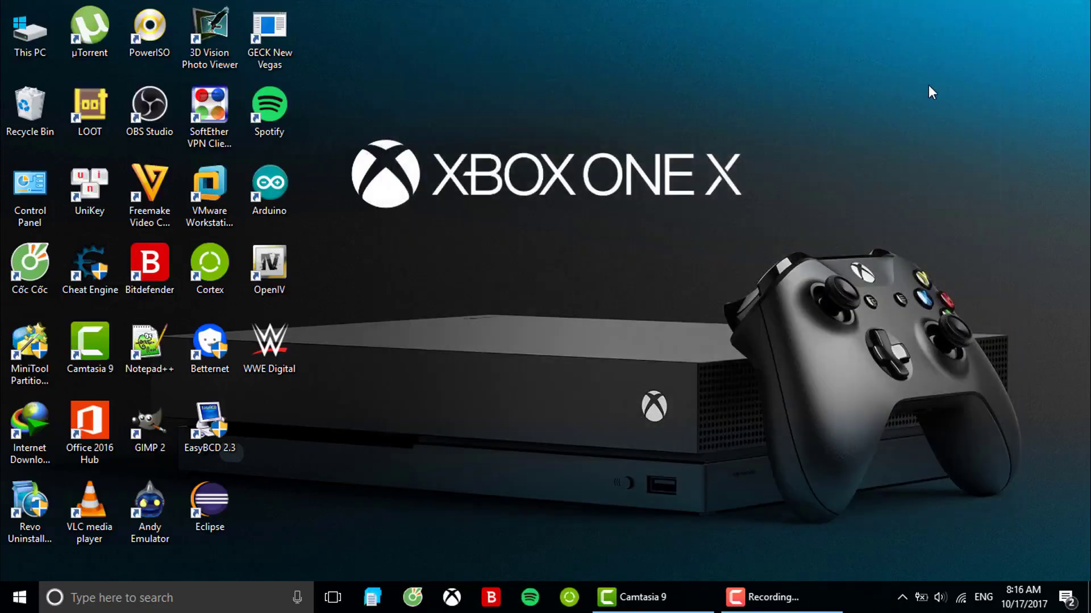
Step: Open Settings and reach Region & language through a 'region' search
{"action": "left_click", "coordinate": [19, 597]}
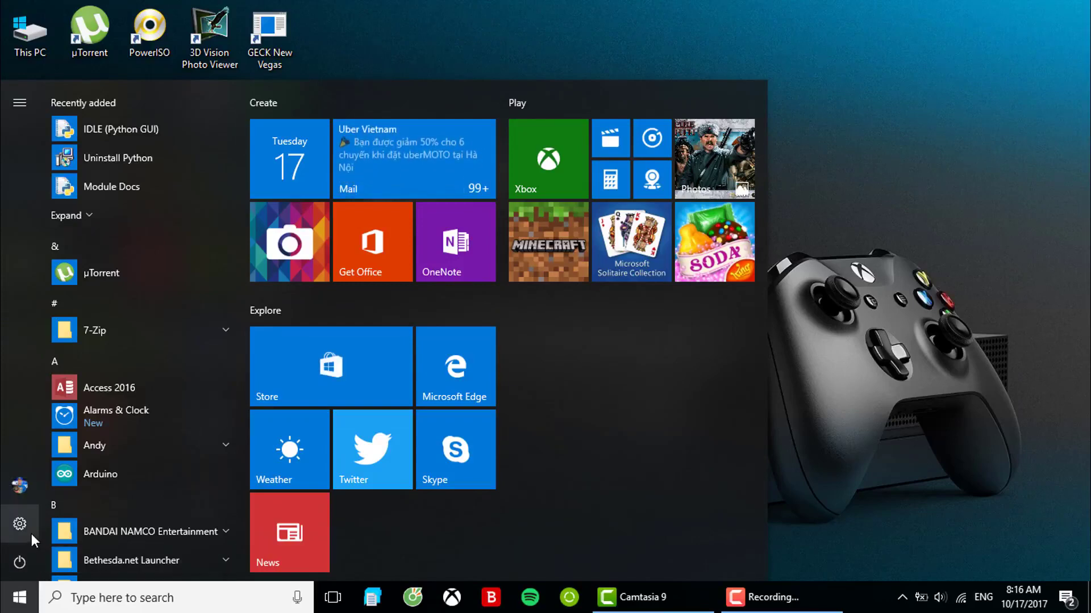
{"action": "left_click", "coordinate": [23, 525]}
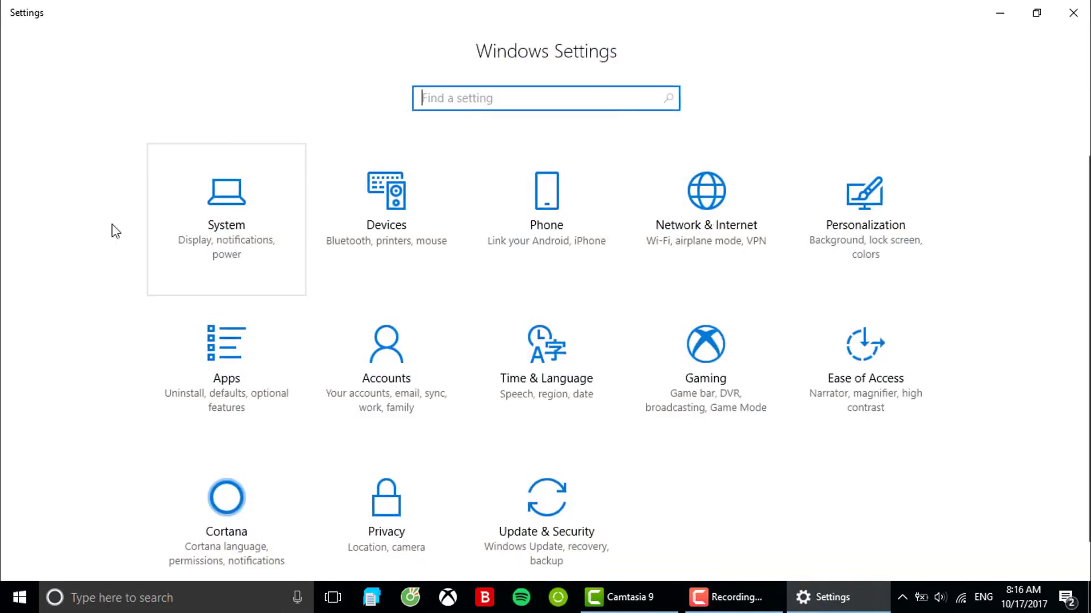
{"action": "type", "text": "region"}
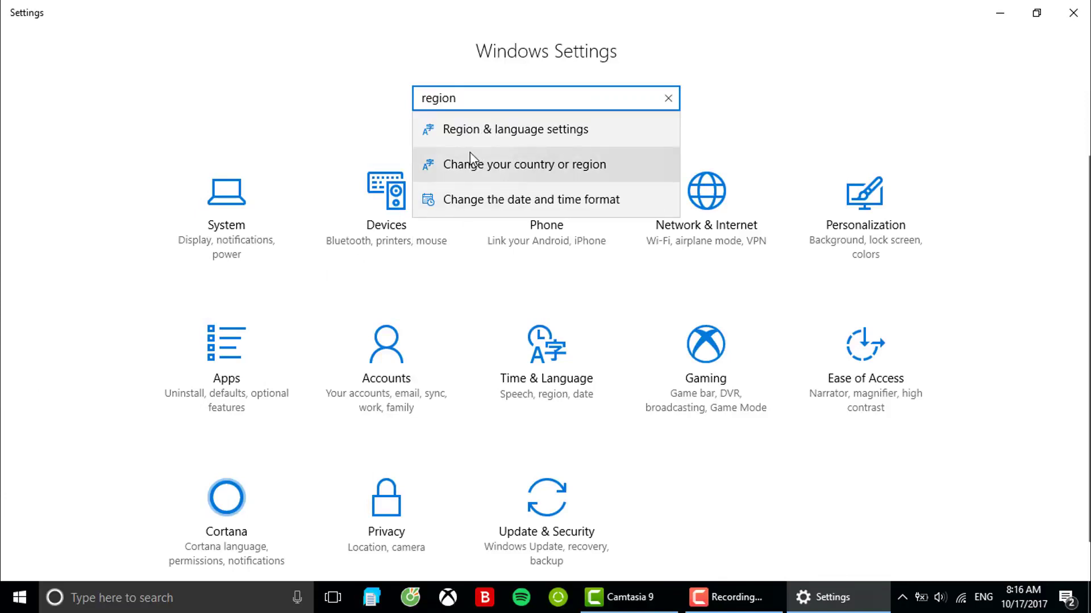
{"action": "left_click", "coordinate": [452, 145]}
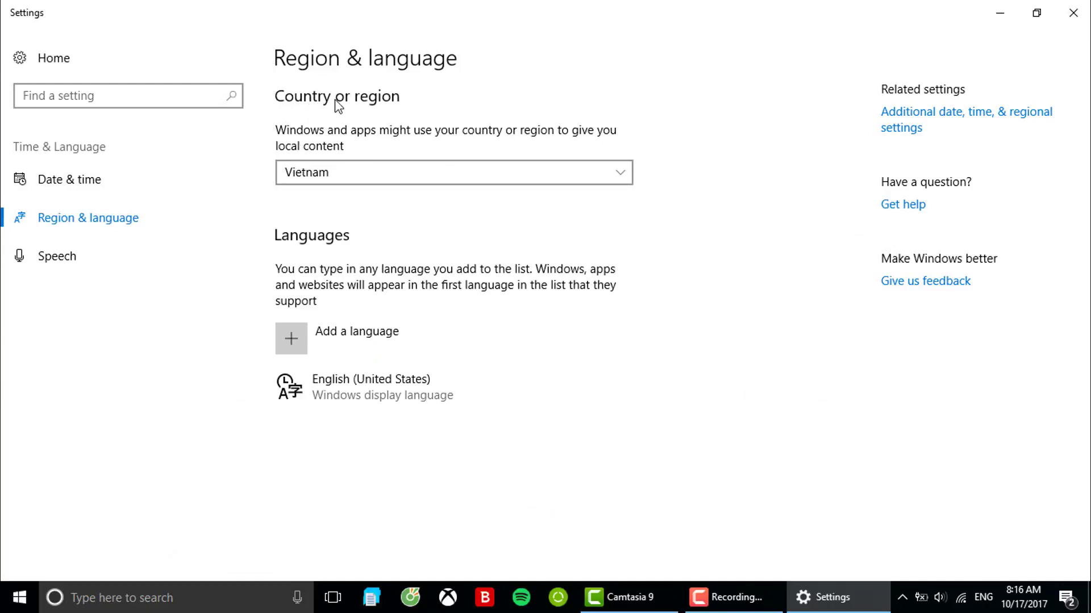
Step: Browse the Country or region list, leaving it unchanged
{"action": "left_click", "coordinate": [371, 168]}
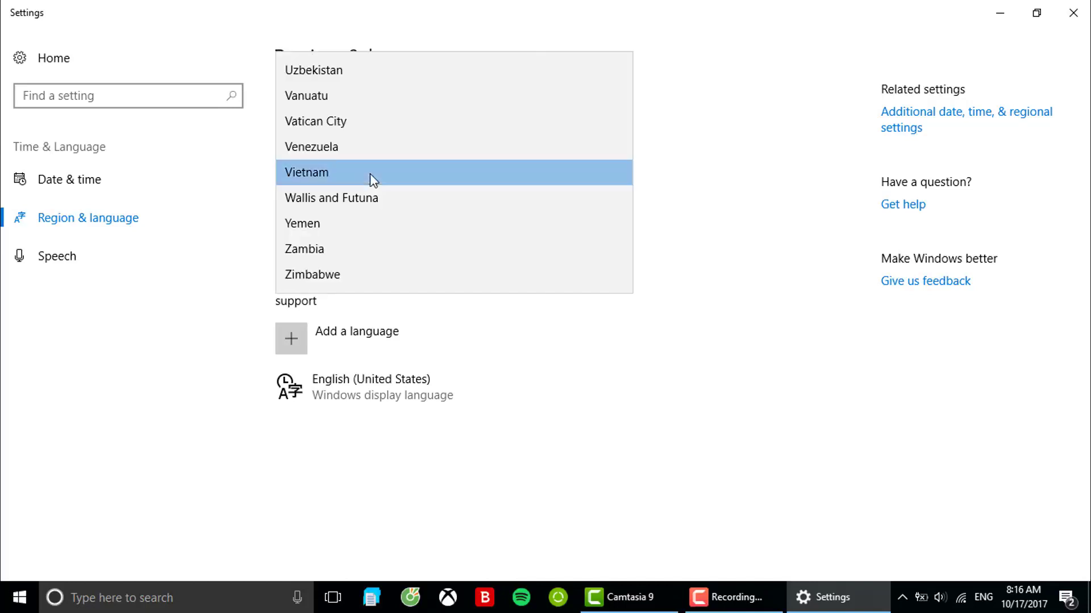
{"action": "scroll", "coordinate": [370, 219], "scroll_direction": "up", "scroll_amount": 4}
{"action": "scroll", "coordinate": [370, 218], "scroll_direction": "down", "scroll_amount": 4}
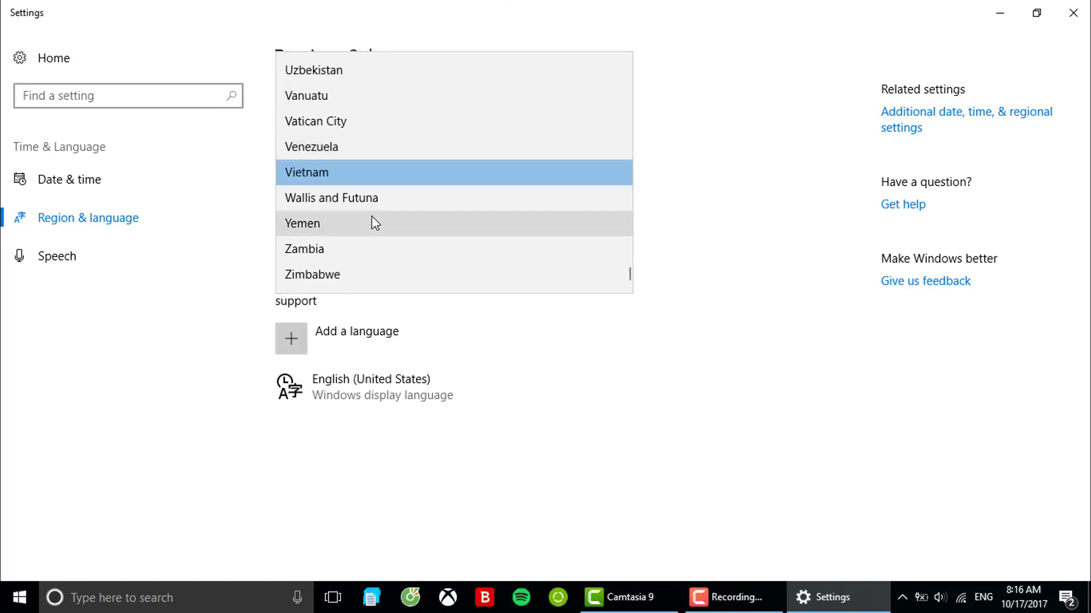
{"action": "scroll", "coordinate": [382, 224], "scroll_direction": "up", "scroll_amount": 2}
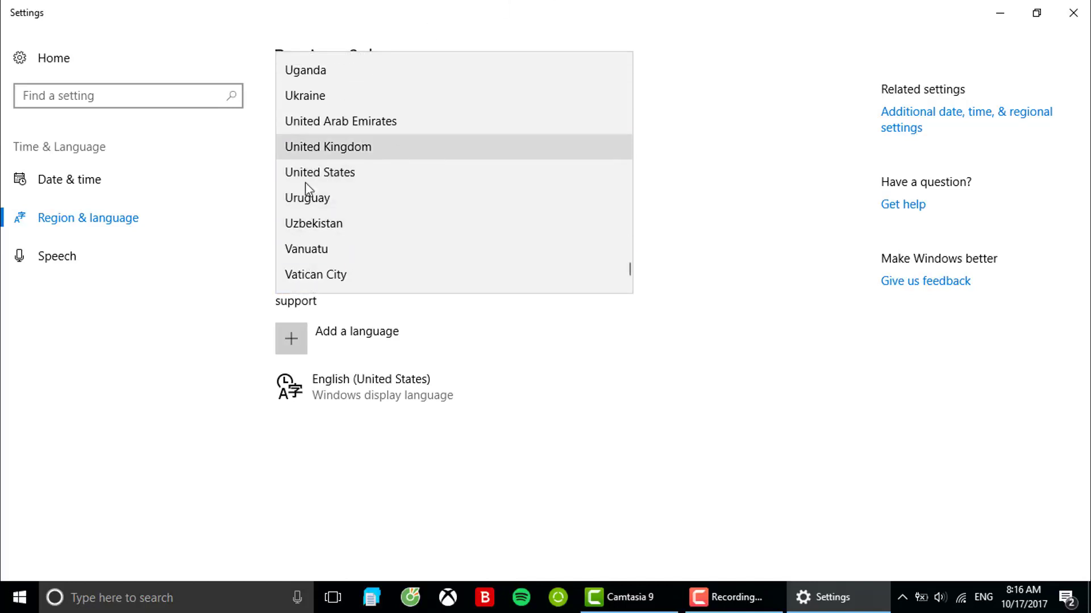
{"action": "scroll", "coordinate": [405, 116], "scroll_direction": "up", "scroll_amount": 13}
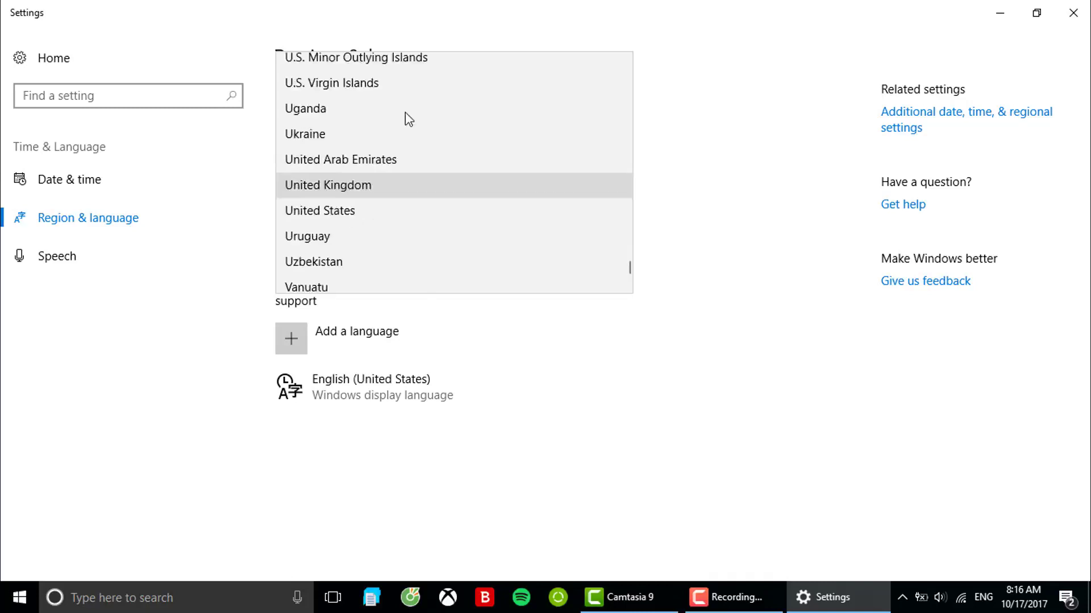
{"action": "scroll", "coordinate": [399, 110], "scroll_direction": "up", "scroll_amount": 20}
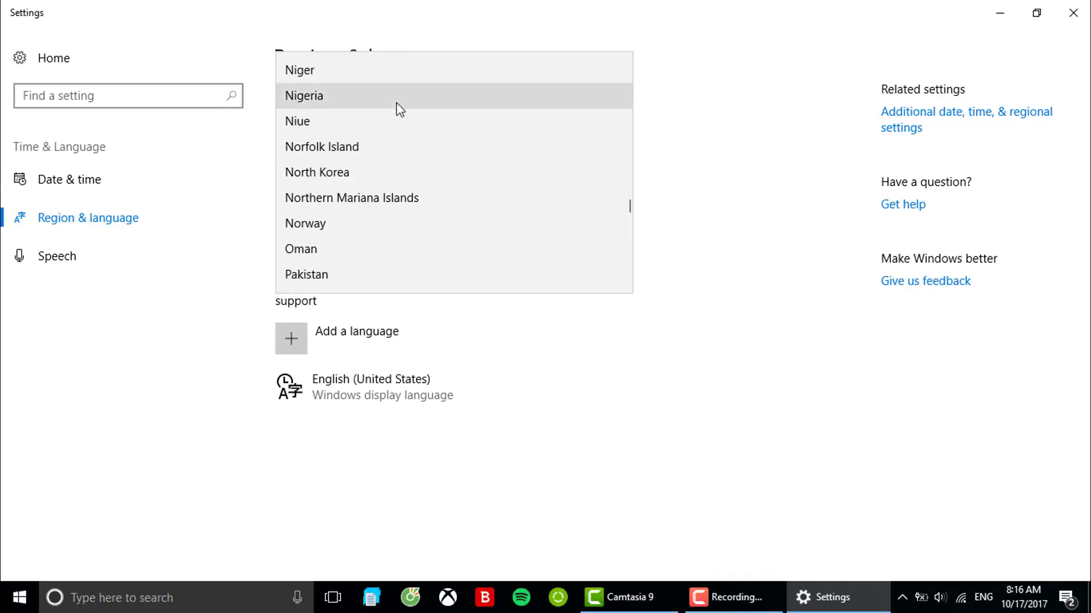
{"action": "scroll", "coordinate": [396, 103], "scroll_direction": "up", "scroll_amount": 18}
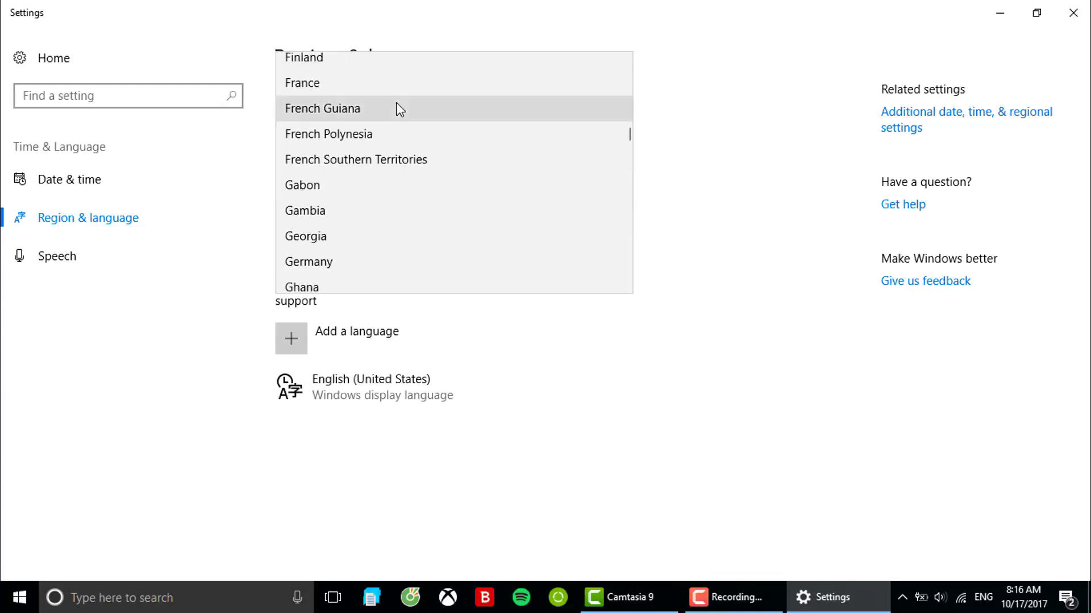
{"action": "scroll", "coordinate": [397, 107], "scroll_direction": "up", "scroll_amount": 10}
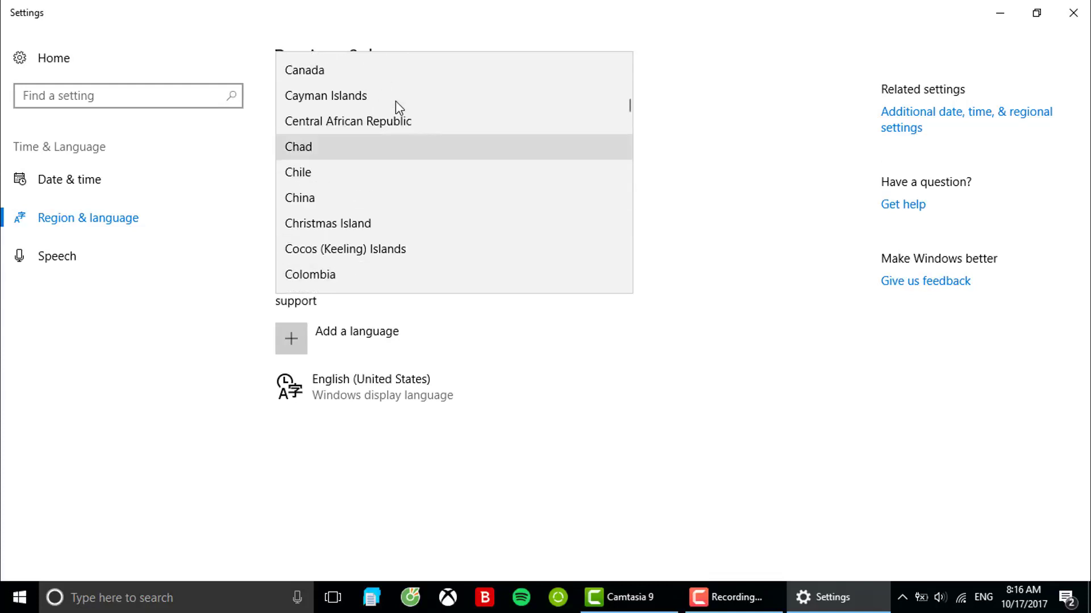
{"action": "left_click", "coordinate": [398, 387]}
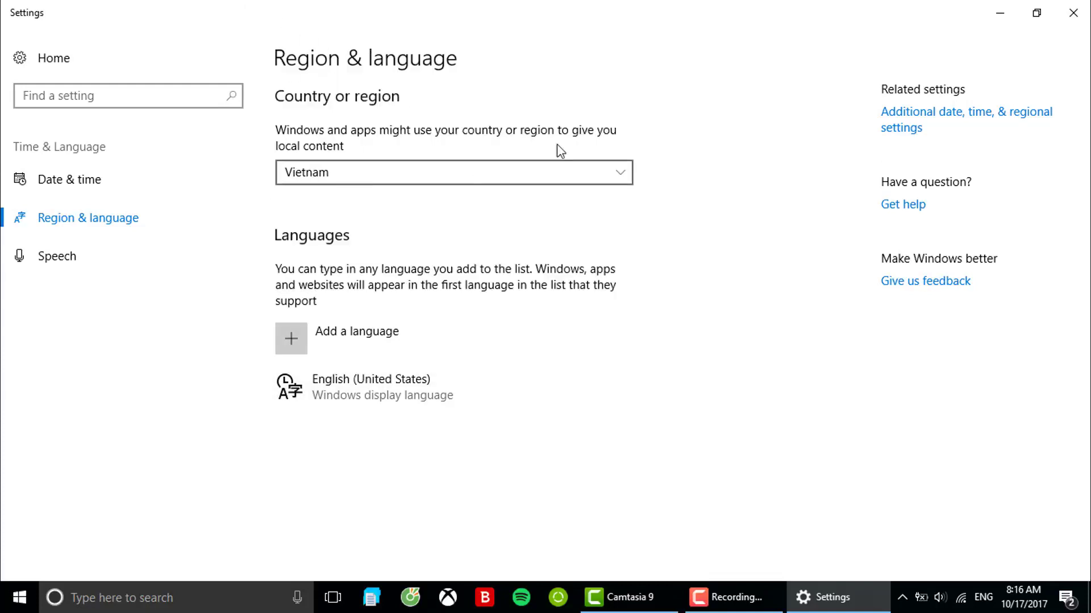
Step: Change the country or region to United Kingdom, briefly passing through United States
{"action": "left_click", "coordinate": [390, 173]}
{"action": "scroll", "coordinate": [390, 199], "scroll_direction": "up", "scroll_amount": 3}
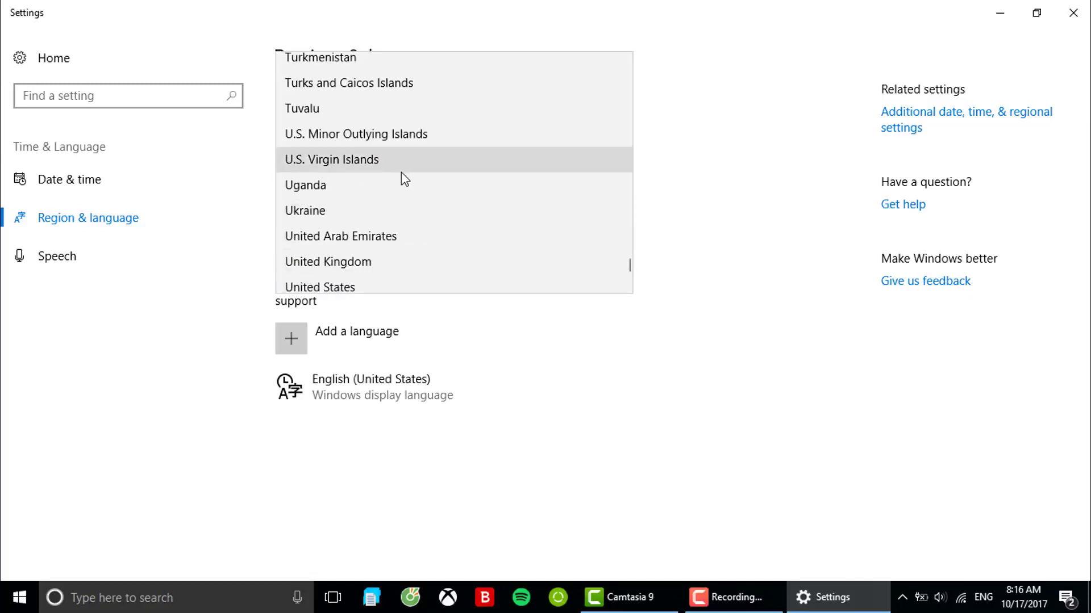
{"action": "scroll", "coordinate": [401, 175], "scroll_direction": "down", "scroll_amount": 1}
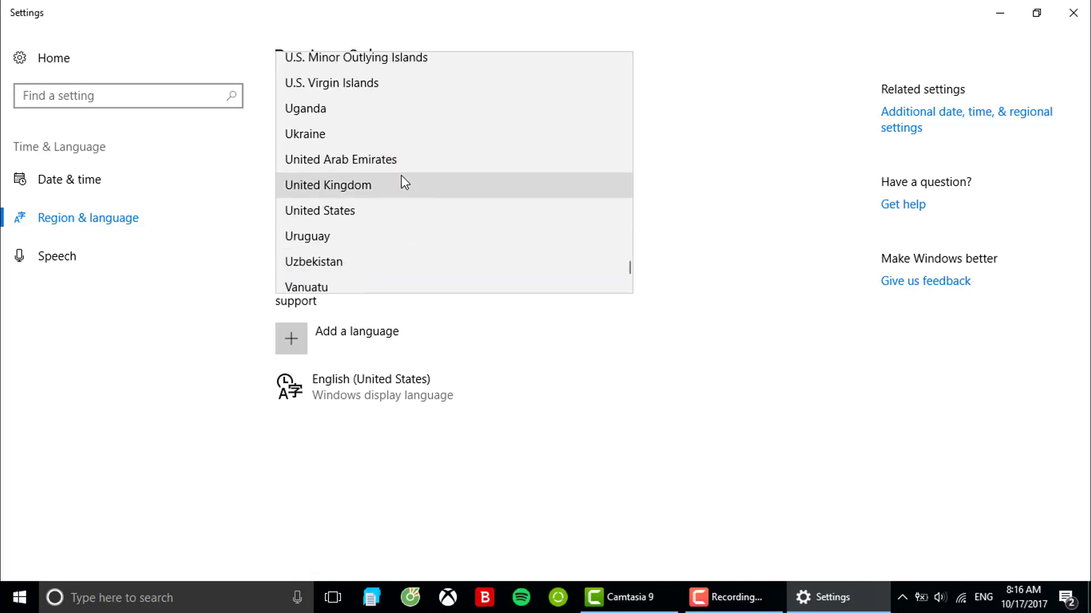
{"action": "left_click", "coordinate": [388, 219]}
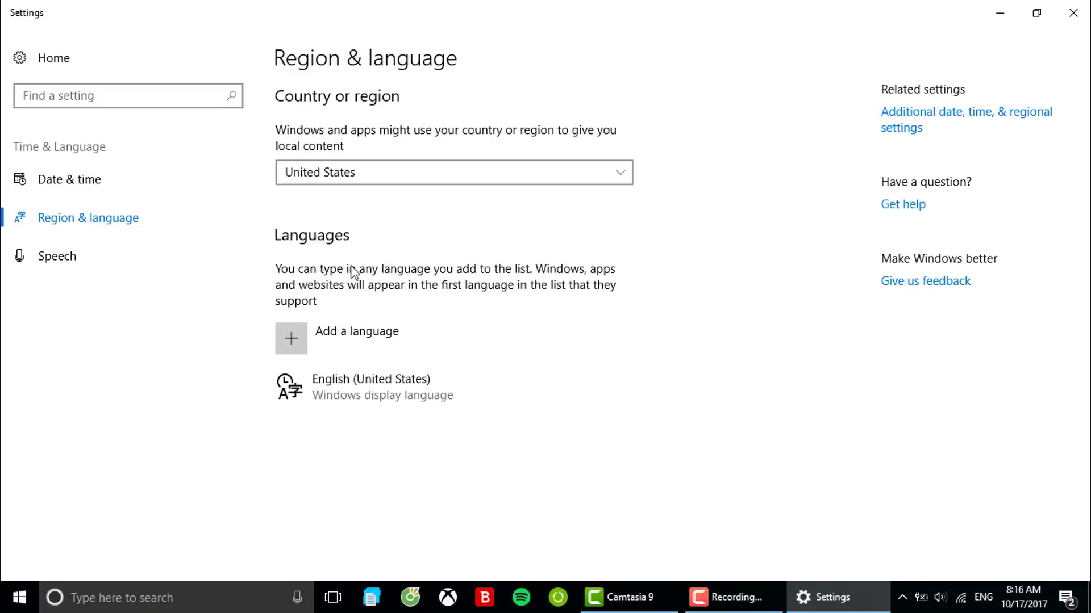
{"action": "left_click", "coordinate": [380, 175]}
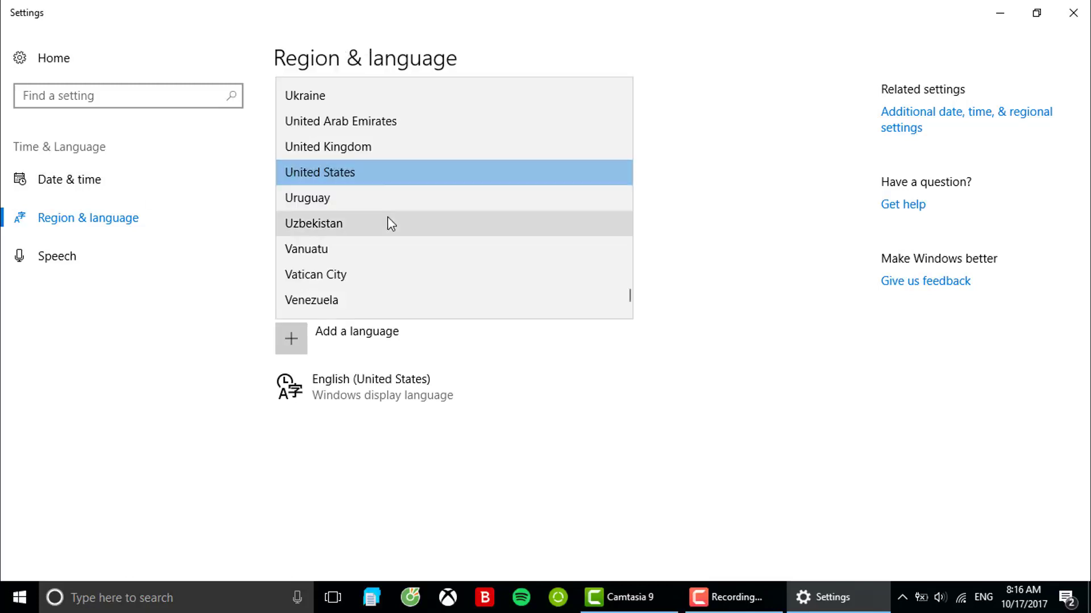
{"action": "left_click", "coordinate": [366, 173]}
{"action": "left_click", "coordinate": [382, 172]}
{"action": "left_click", "coordinate": [372, 147]}
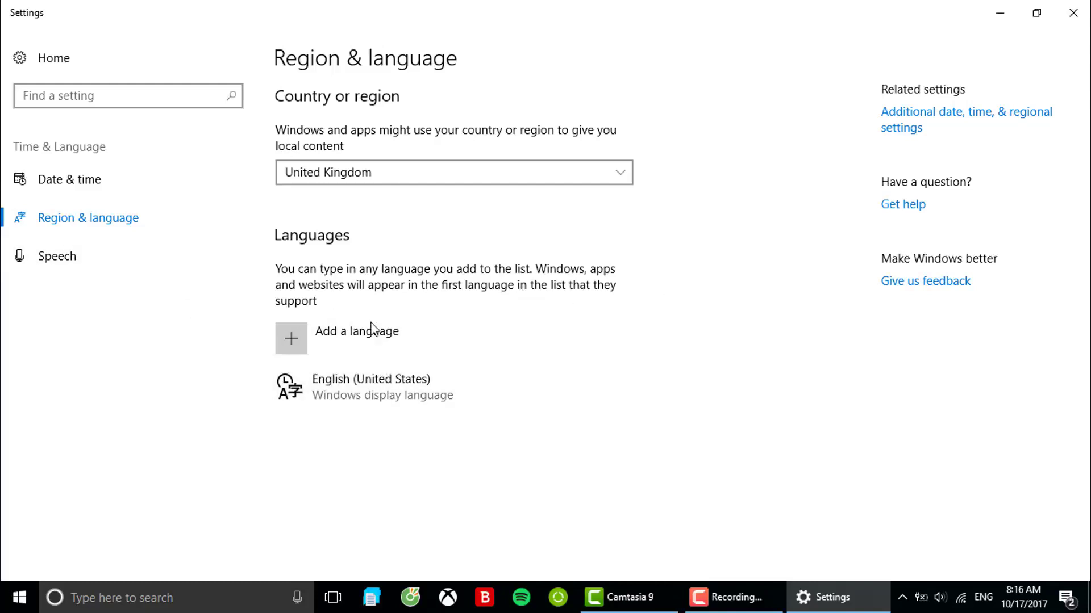
Step: Add English (United Kingdom) as a language by searching 'english'
{"action": "left_click", "coordinate": [400, 334]}
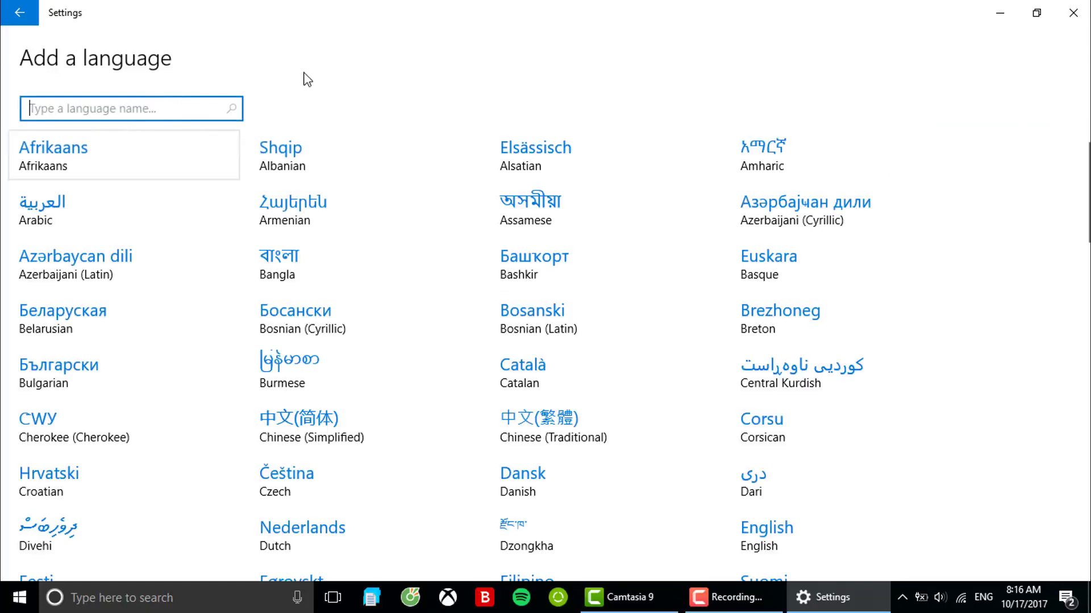
{"action": "type", "text": "english"}
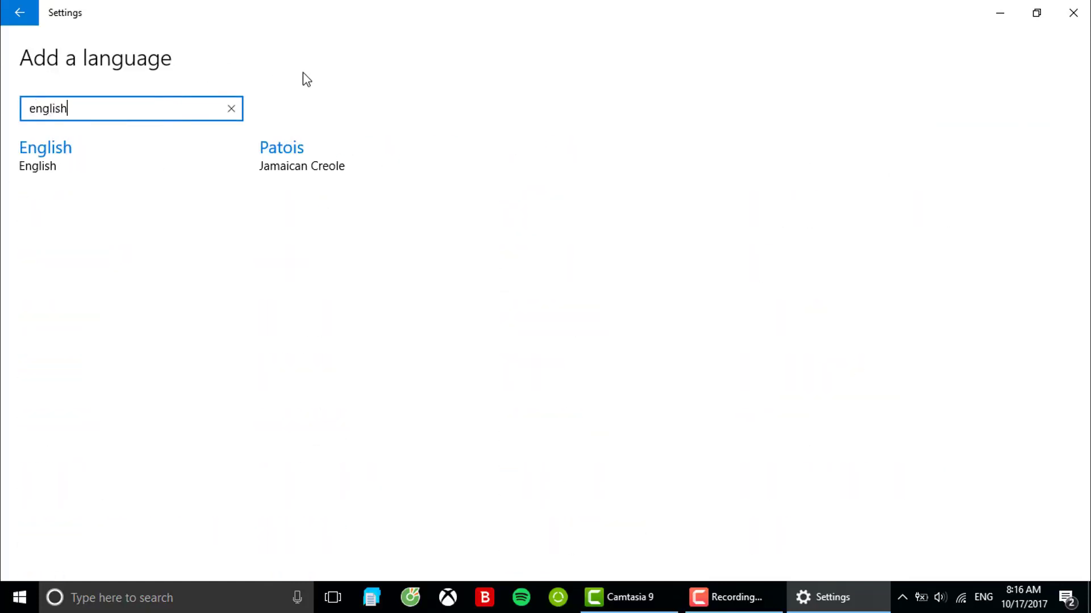
{"action": "left_click", "coordinate": [88, 166]}
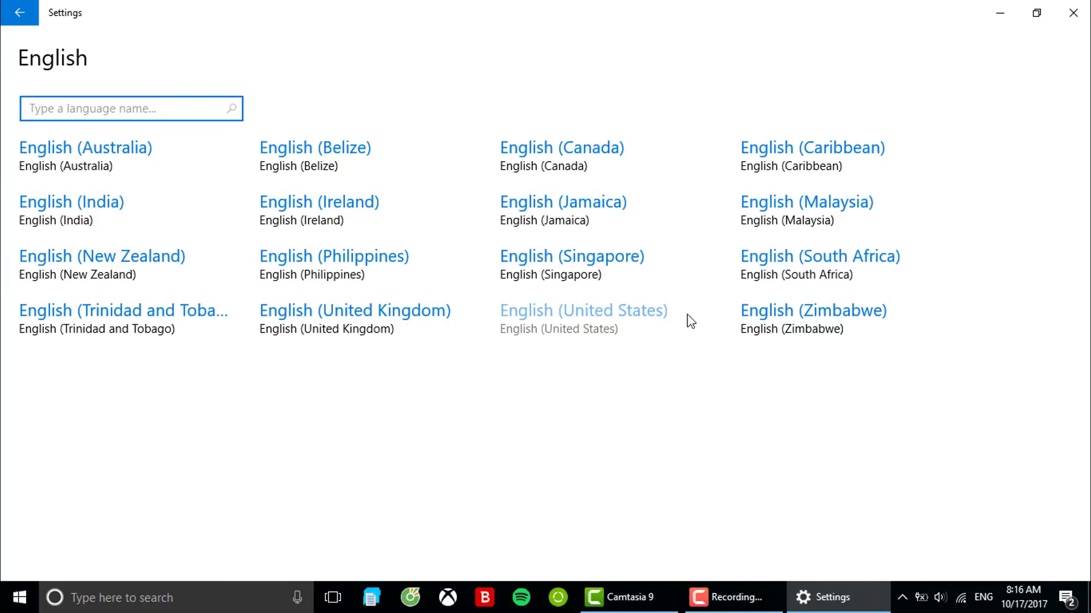
{"action": "left_click", "coordinate": [302, 318]}
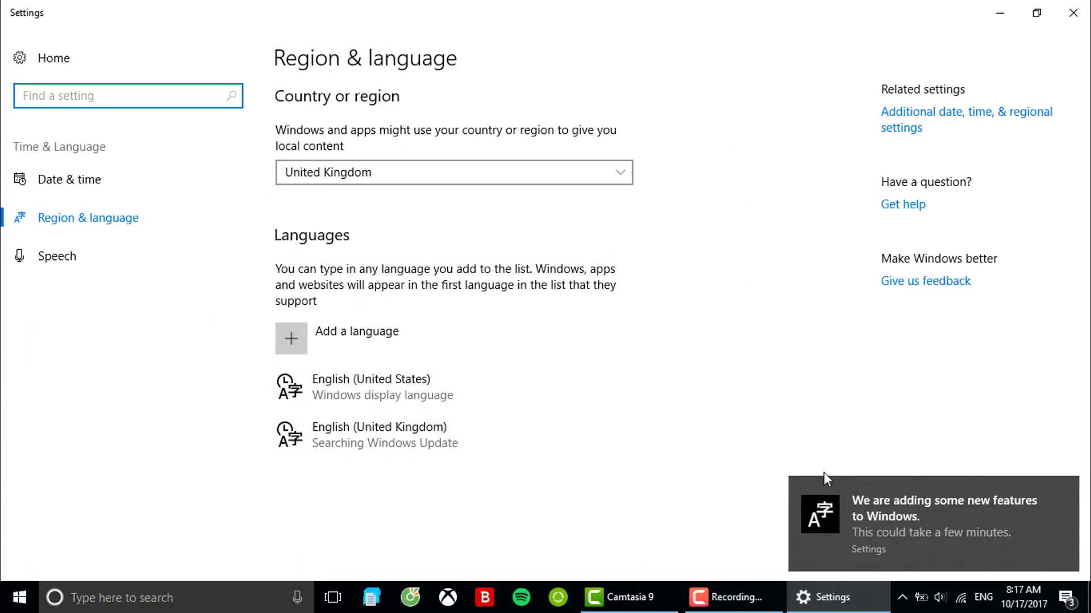
Step: Dismiss the notification, review the English (UK) and English (US) options, and close Settings
{"action": "left_click", "coordinate": [1072, 495]}
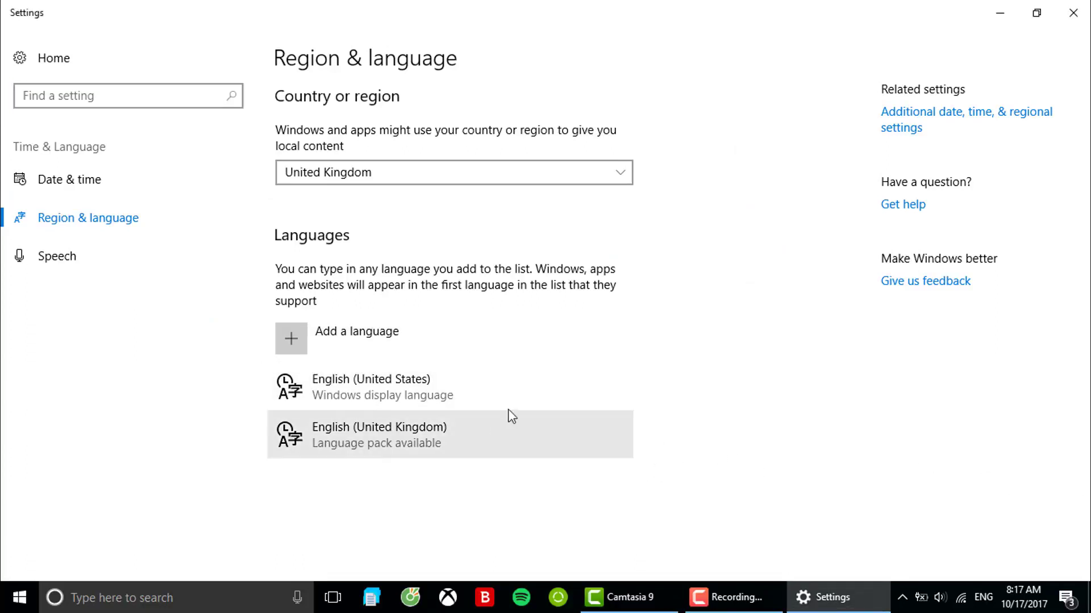
{"action": "left_click", "coordinate": [363, 446]}
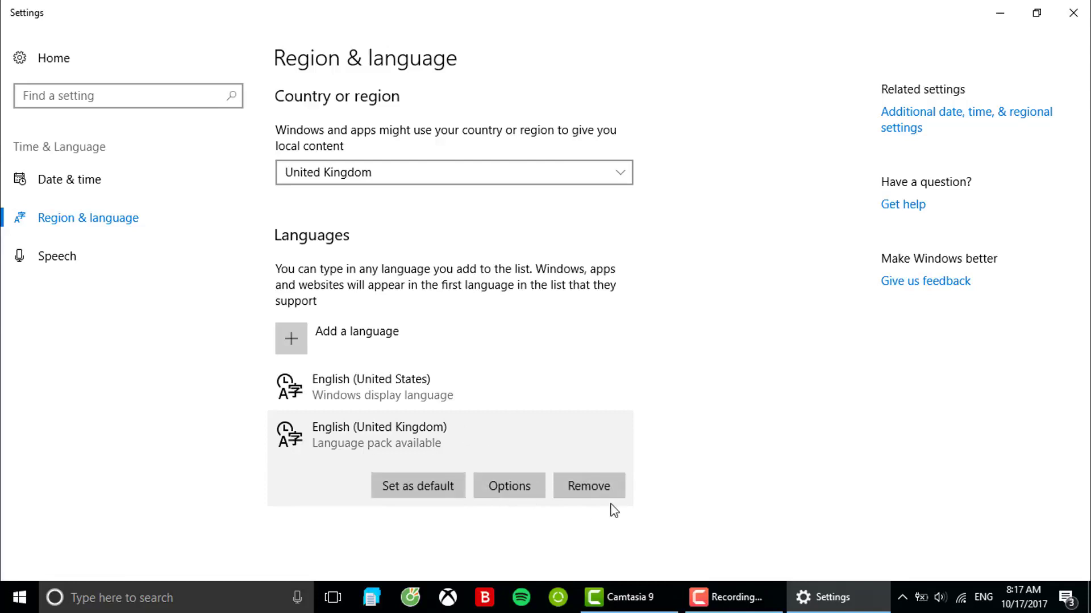
{"action": "left_click", "coordinate": [517, 382]}
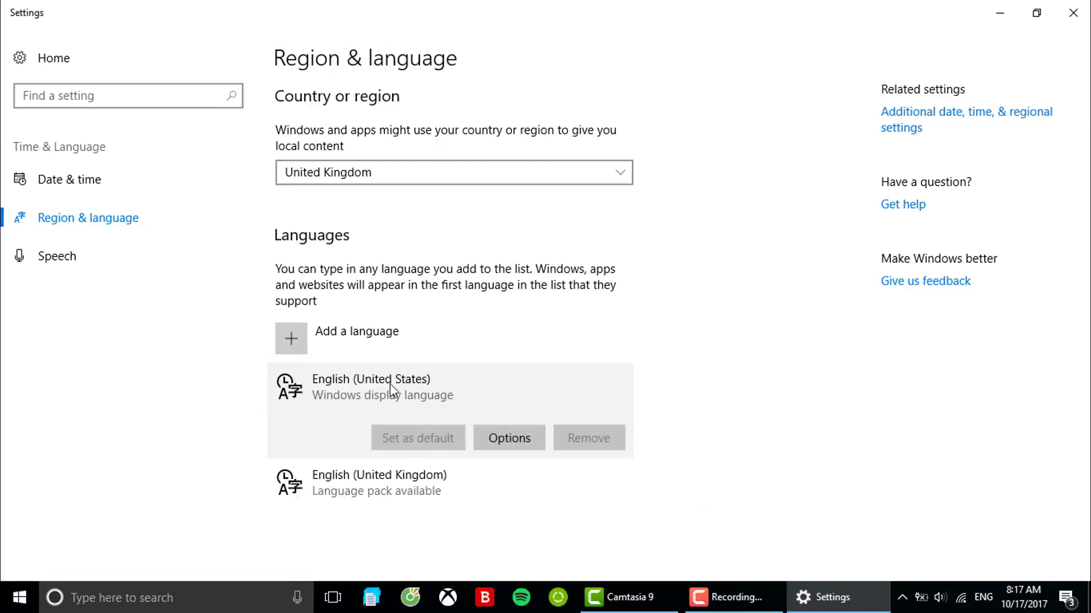
{"action": "left_click", "coordinate": [338, 483]}
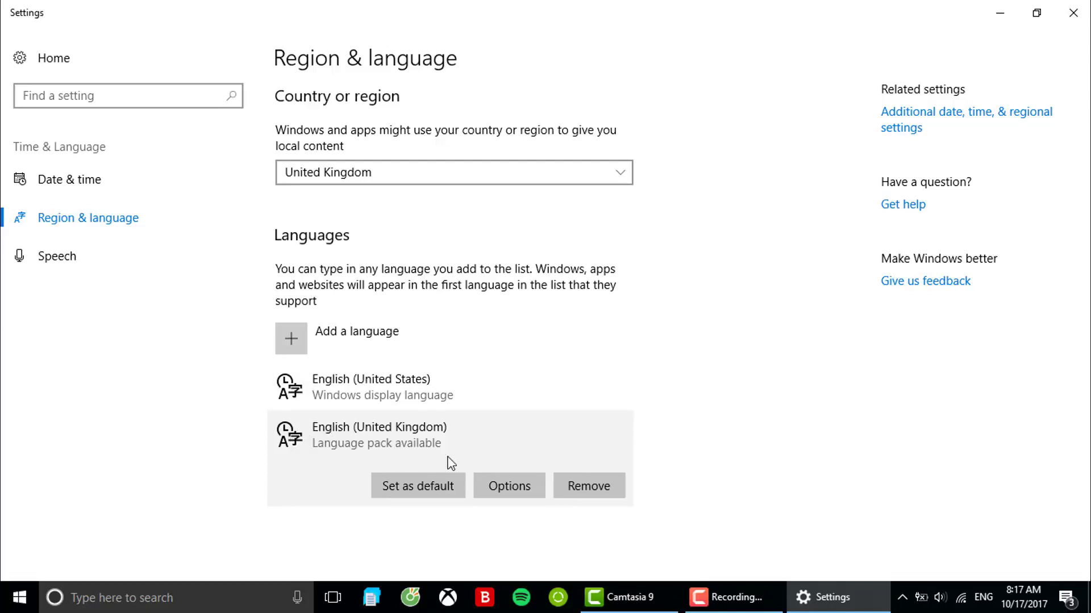
{"action": "left_click", "coordinate": [1073, 12]}
Step: Refresh the desktop, then launch Microsoft Store from a 'store' search so it loads Home
{"action": "right_click", "coordinate": [592, 104]}
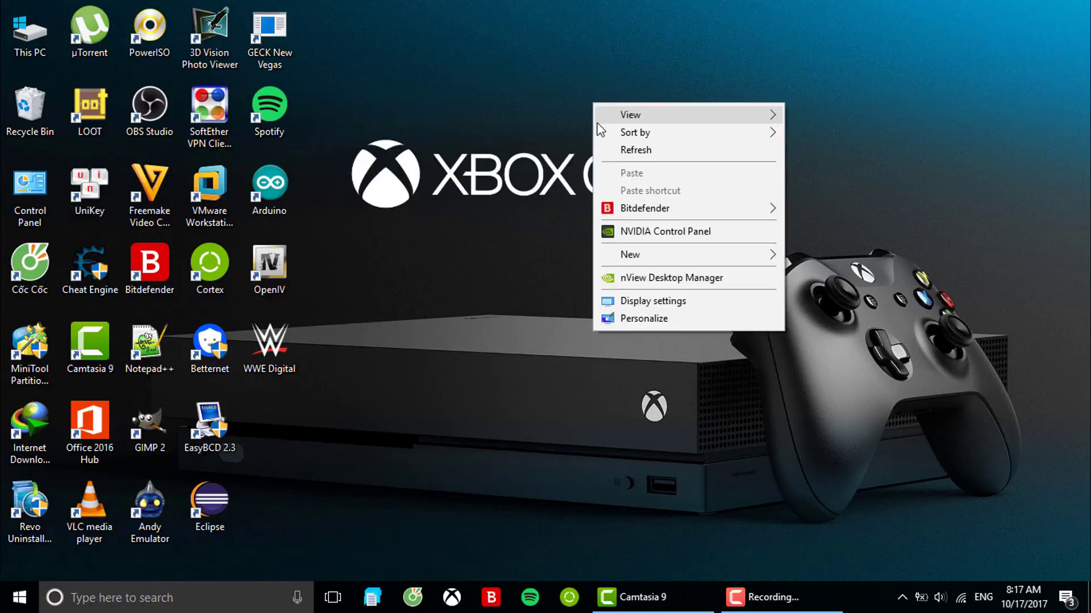
{"action": "left_click", "coordinate": [622, 146]}
{"action": "left_click", "coordinate": [121, 610]}
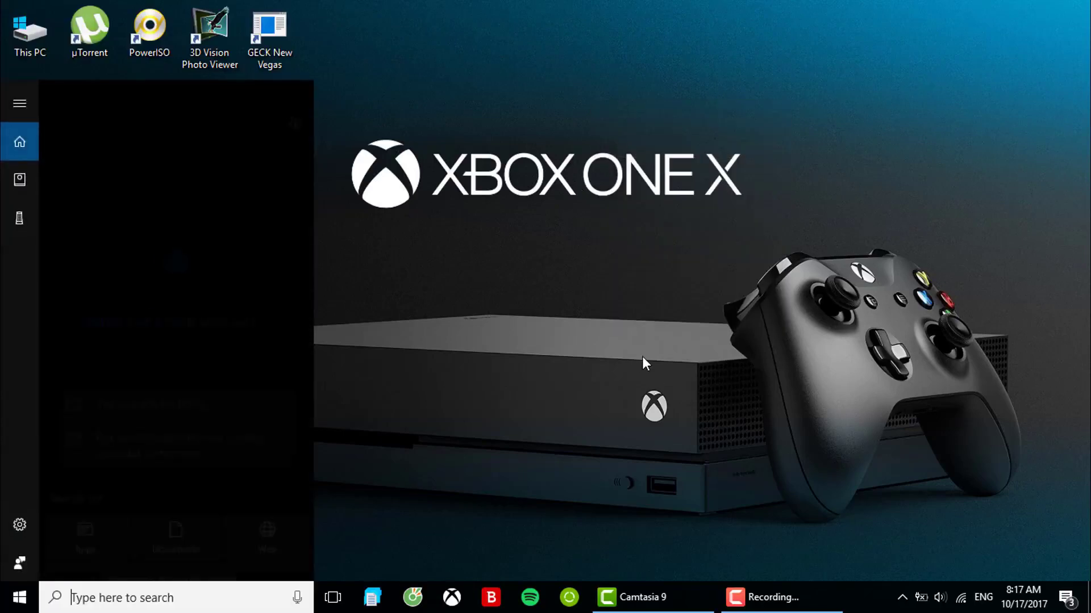
{"action": "type", "text": "store"}
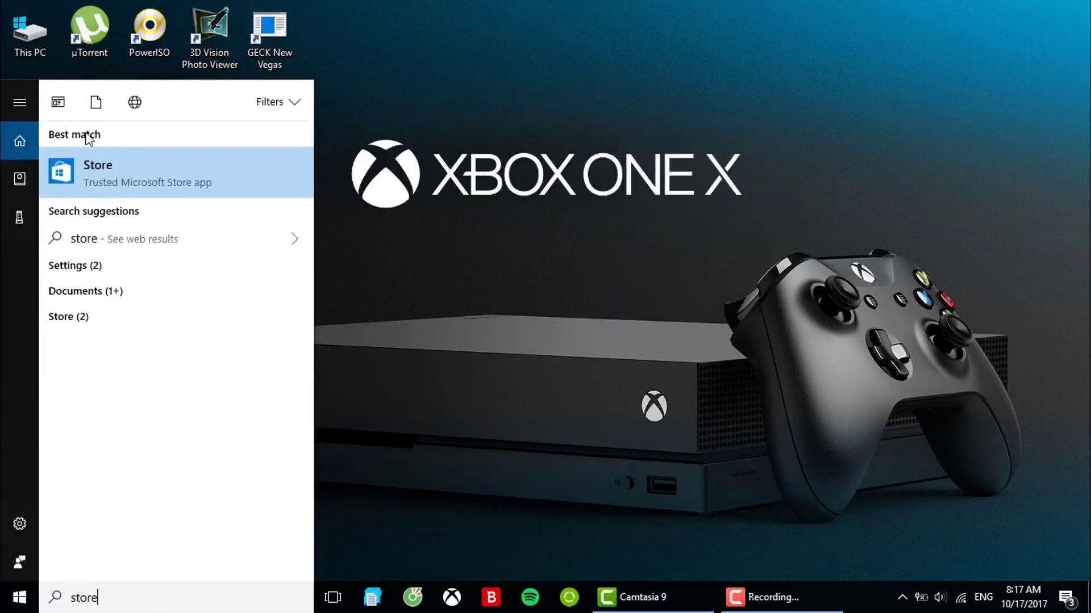
{"action": "left_click", "coordinate": [145, 171]}
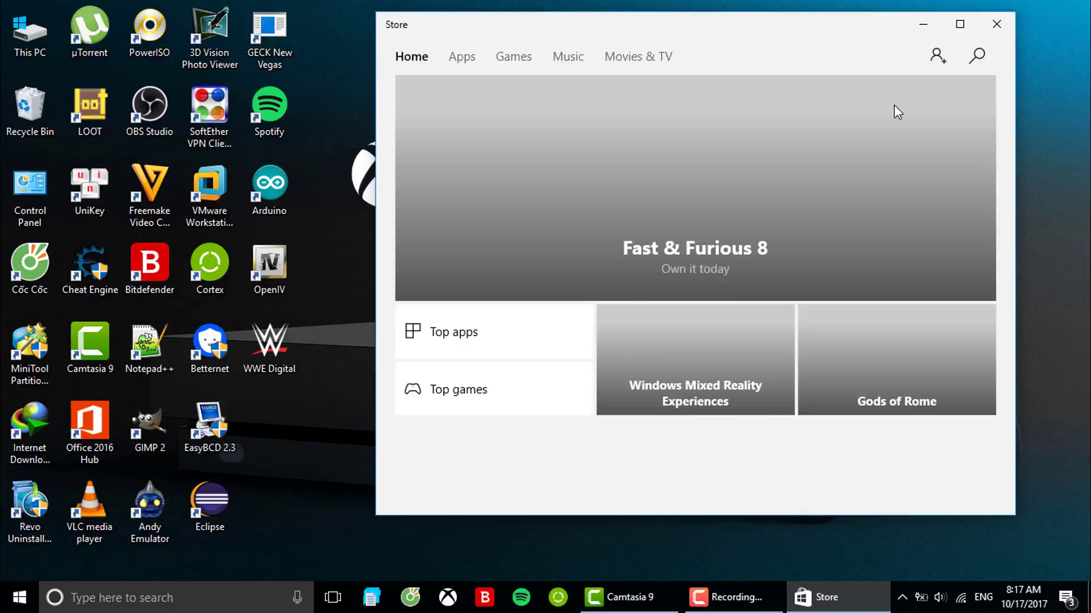
{"action": "left_click_drag", "start_coordinate": [799, 37], "coordinate": [740, 66]}
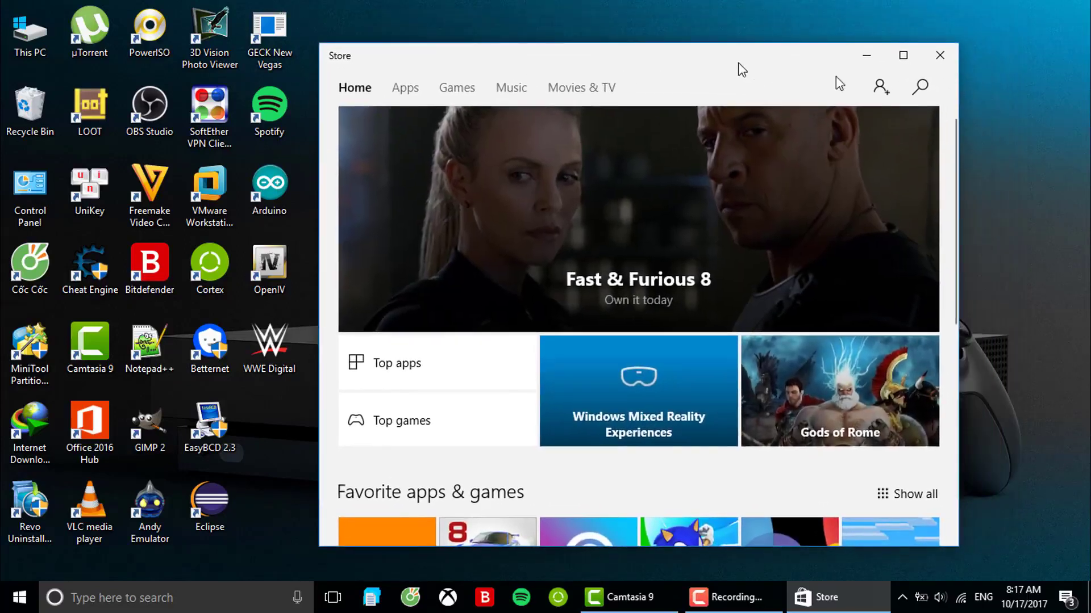
Step: Maximize the Store and scroll the Home page to confirm its listings load
{"action": "left_click", "coordinate": [909, 54]}
{"action": "scroll", "coordinate": [652, 206], "scroll_direction": "down", "scroll_amount": 6}
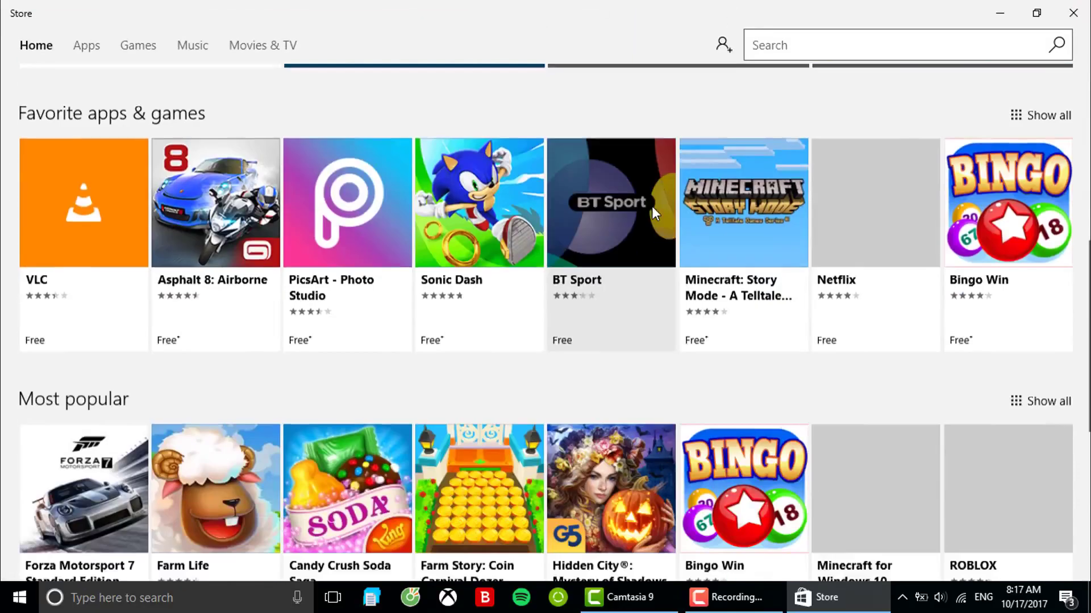
{"action": "scroll", "coordinate": [653, 205], "scroll_direction": "up", "scroll_amount": 6}
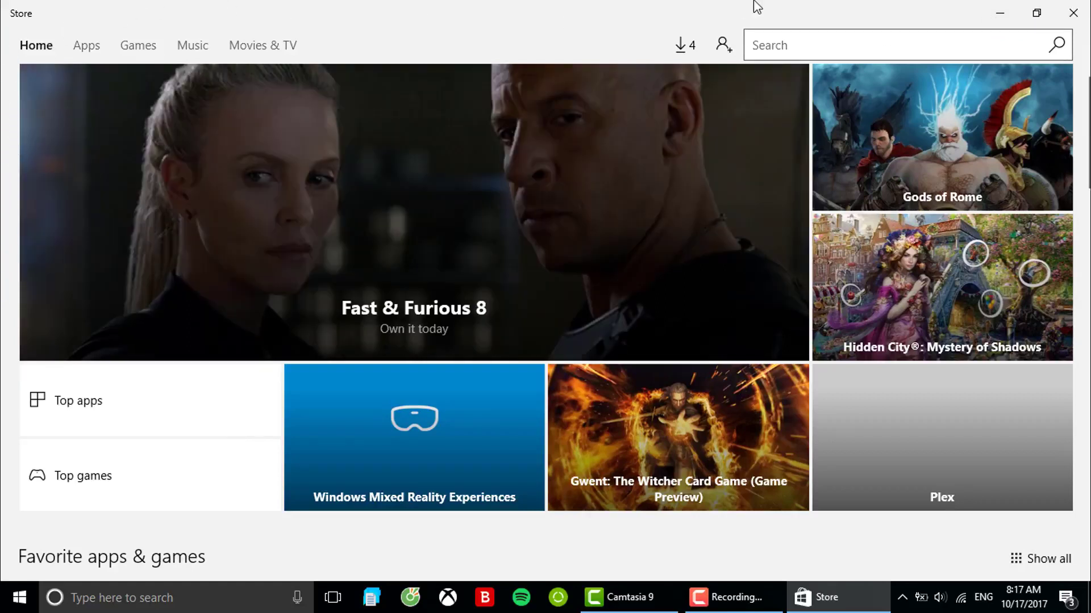
Step: Check the Downloads queue of Paint 3D, Voice Recorder, Mixed Reality Viewer and Photos
{"action": "left_click", "coordinate": [684, 45]}
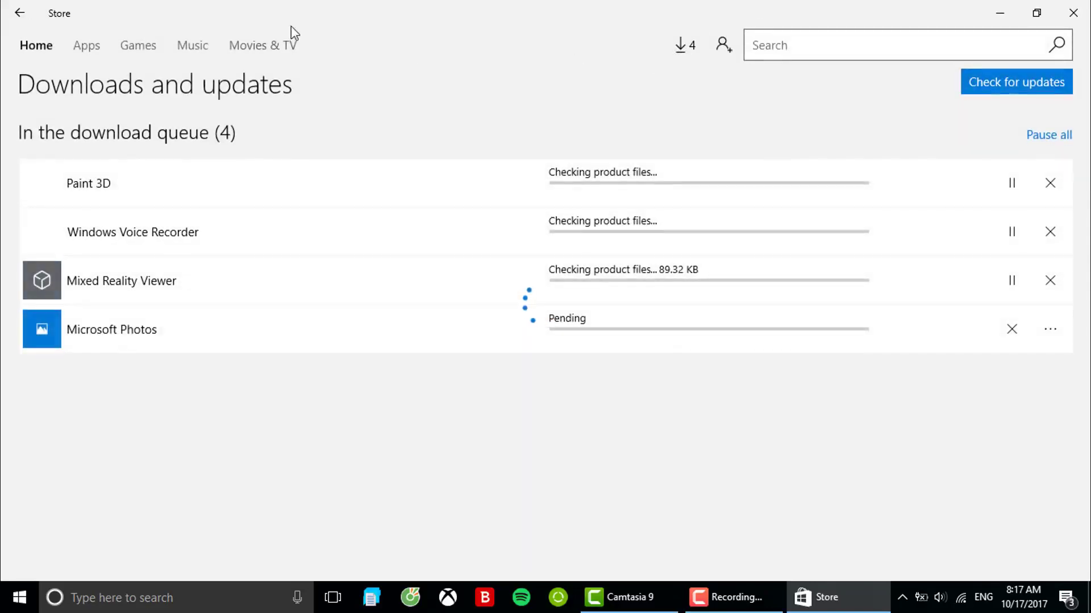
{"action": "scroll", "coordinate": [517, 366], "scroll_direction": "down", "scroll_amount": 5}
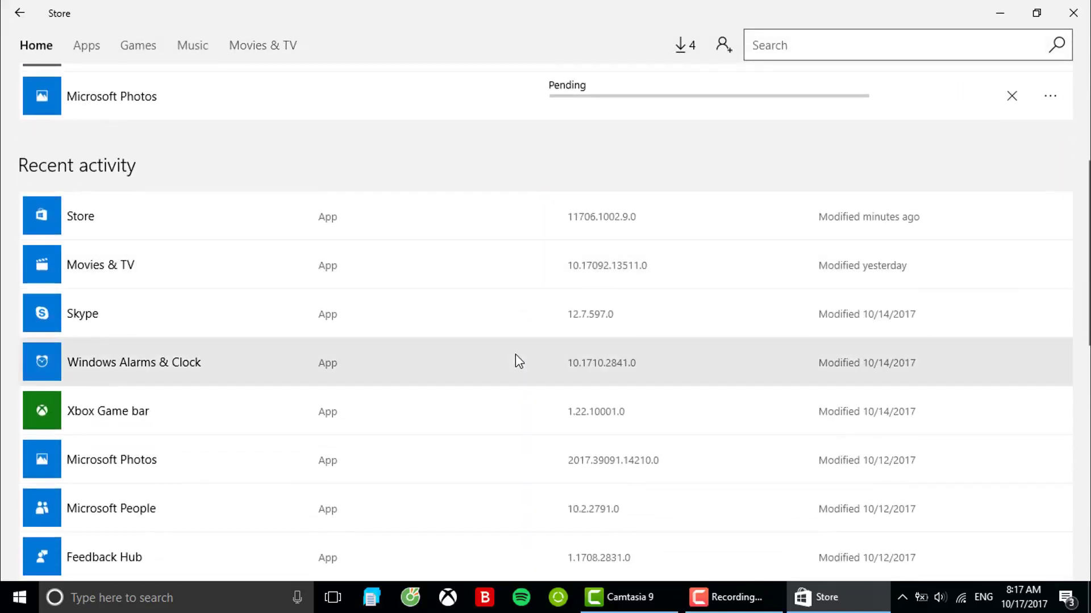
{"action": "scroll", "coordinate": [516, 364], "scroll_direction": "up", "scroll_amount": 5}
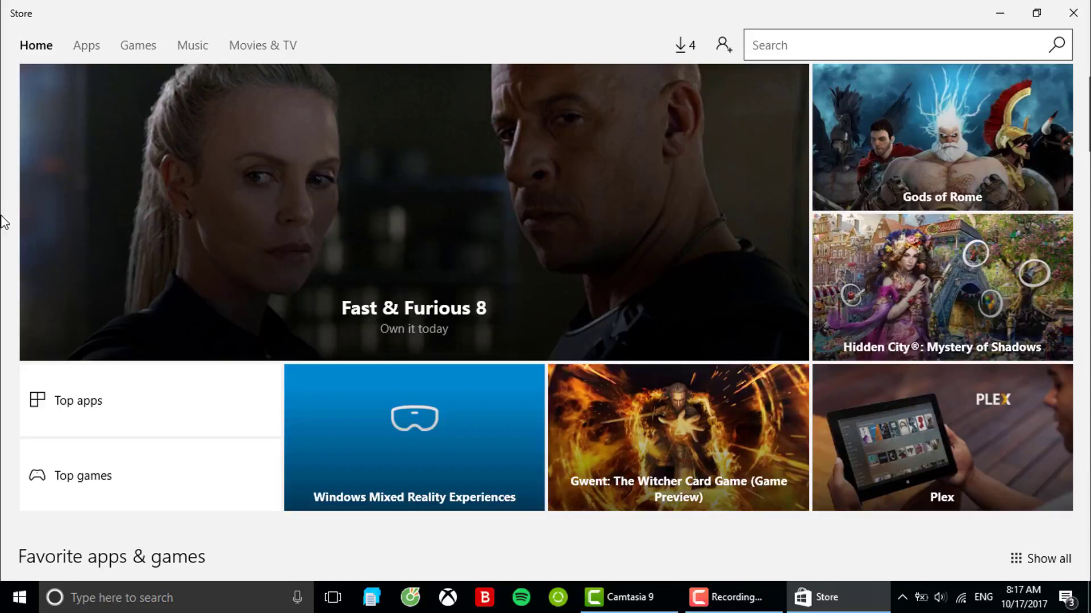
{"action": "scroll", "coordinate": [2, 221], "scroll_direction": "down", "scroll_amount": 5}
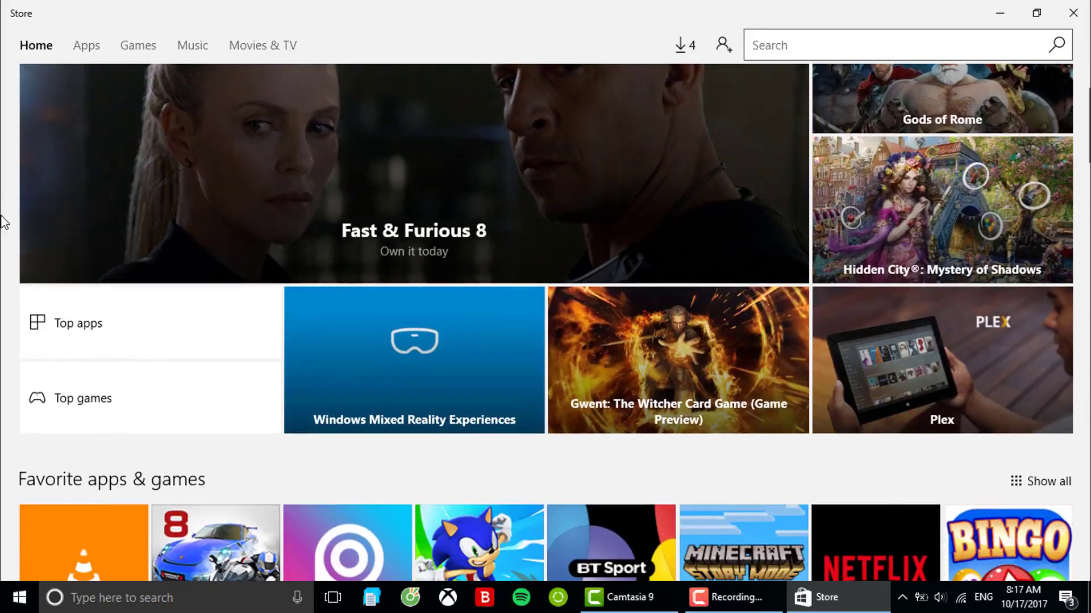
{"action": "scroll", "coordinate": [3, 222], "scroll_direction": "up", "scroll_amount": 5}
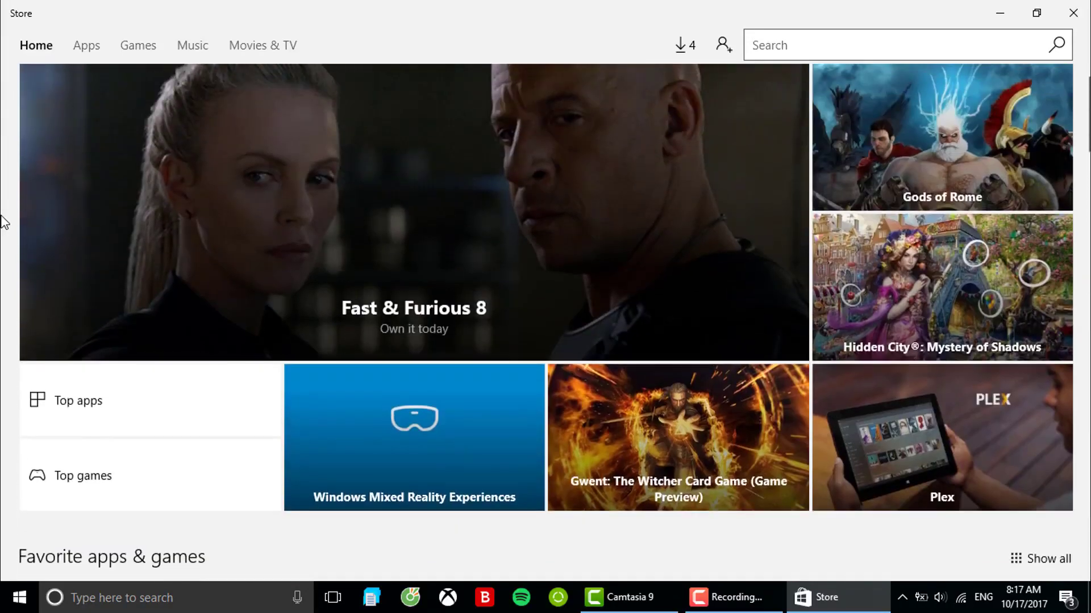